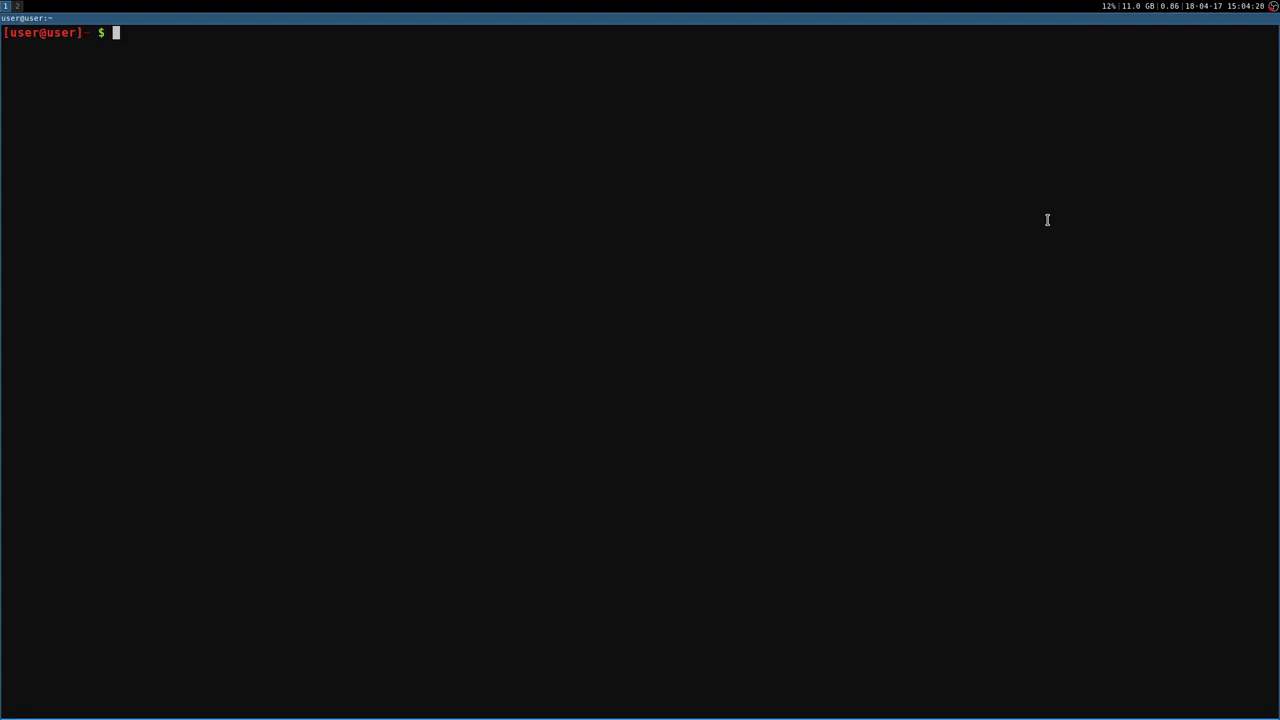
Step: Begin a command with WINEARCH=win32 and a WINEPREFIX inside ~/.wineprefix/
type("WINEARCH=win32 ")
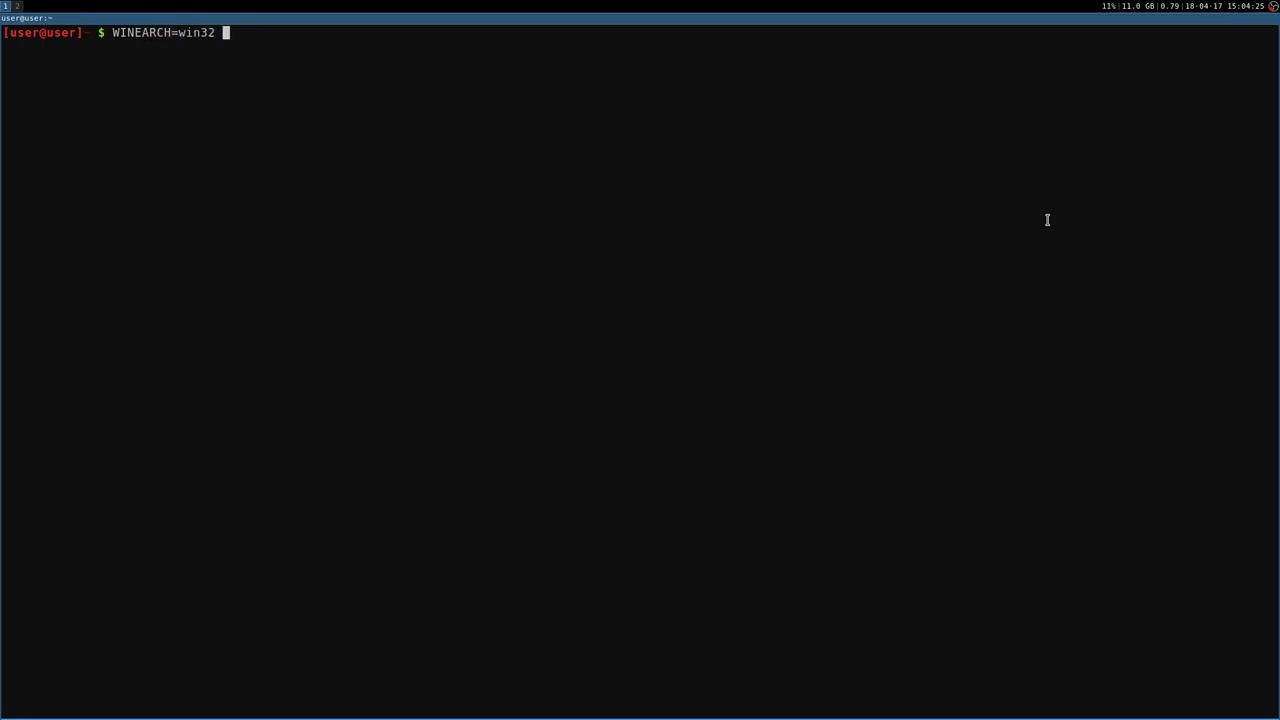
type("WINEPREFIX=~/.,wine")
key("BackSpace")
key("BackSpace")
key("BackSpace")
key("BackSpace")
key("BackSpace")
type("wine")
key("Tab")
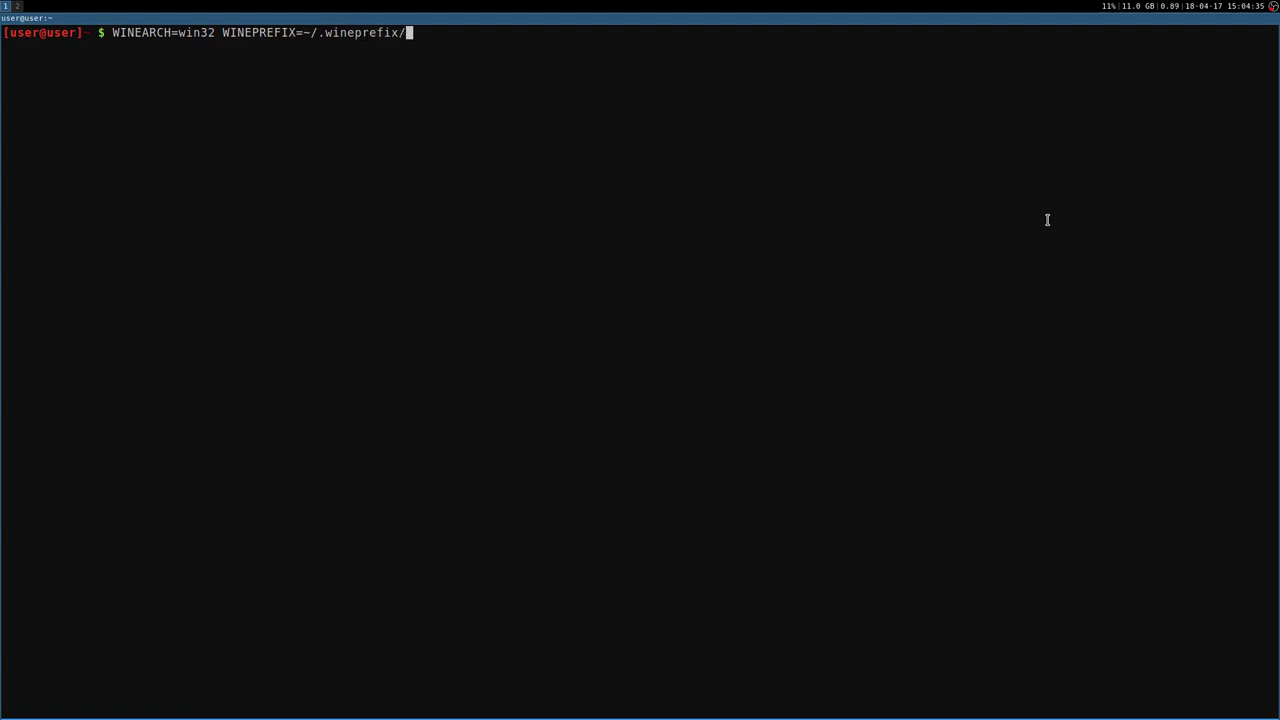
Step: Name the Wine prefix the_saboteur and follow it with the wine command
type("the_saboteur wein")
key("BackSpace")
key("BackSpace")
key("BackSpace")
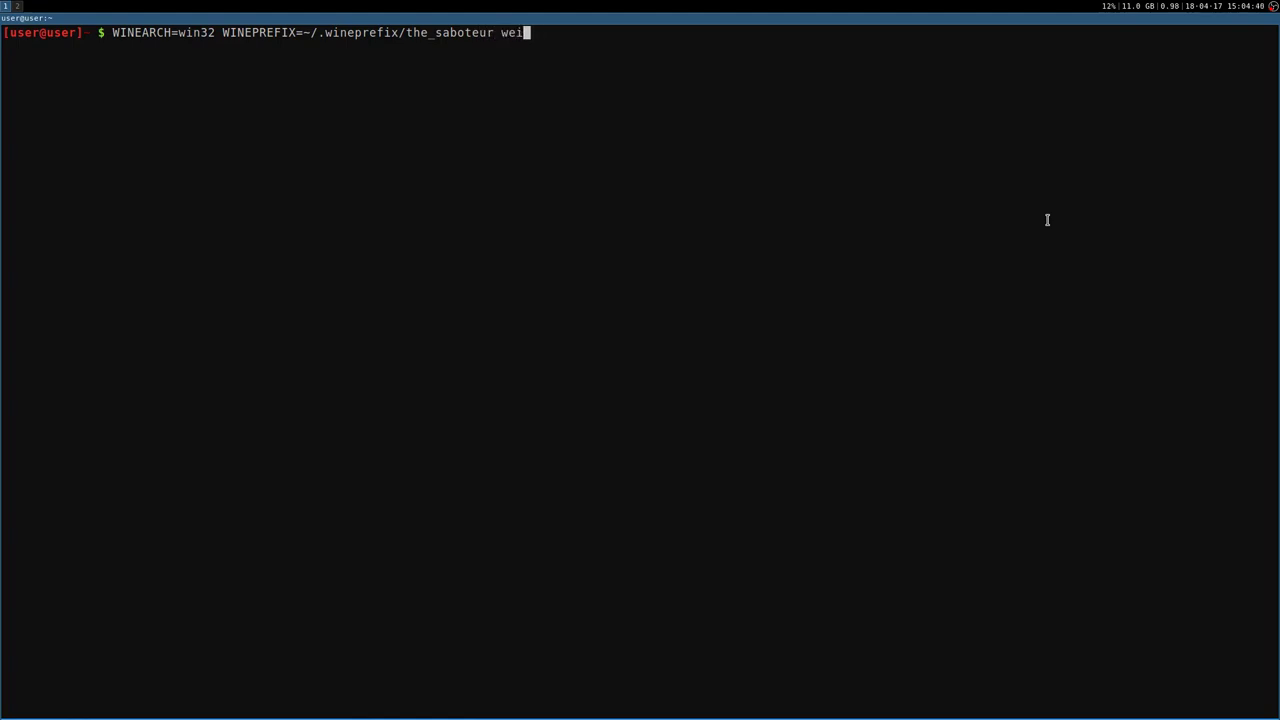
type("ine")
Step: Give wine the installer path Games/saboteur_gog/setup_the_saboteur_2.1.0.4.exe
type("Ga")
key("Tab")
type("s")
key("Tab")
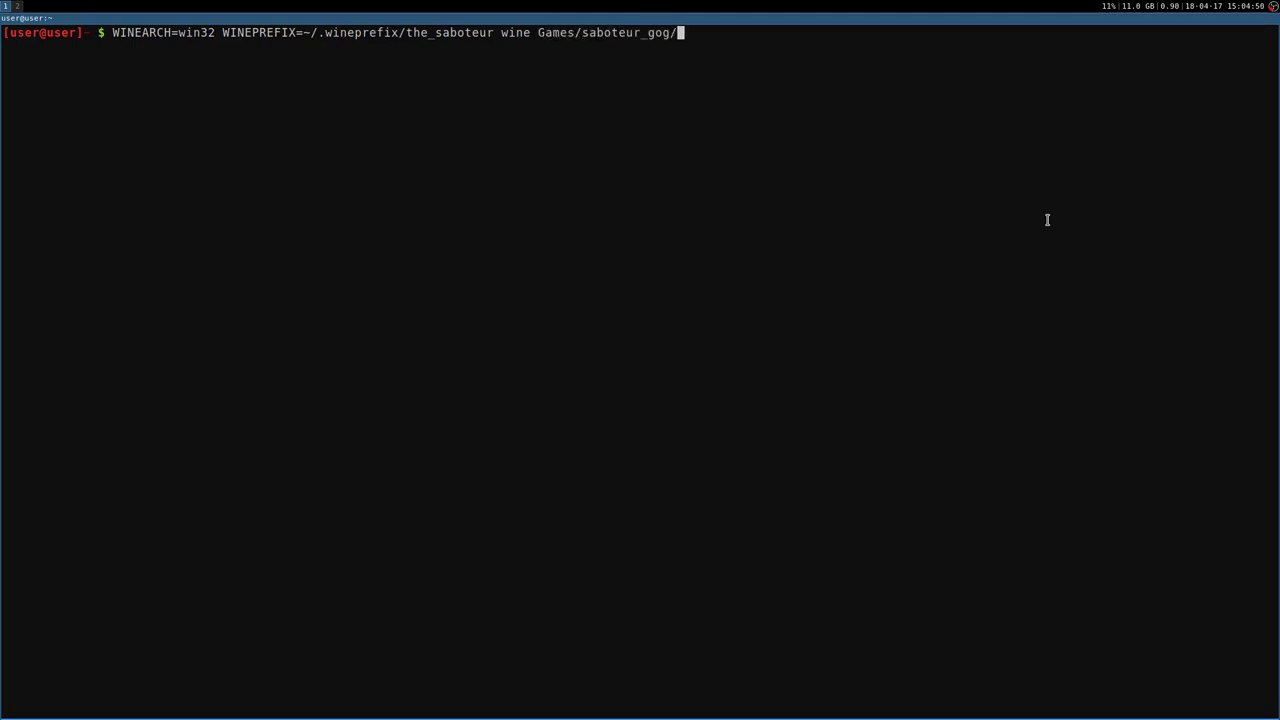
type("s")
key("Tab")
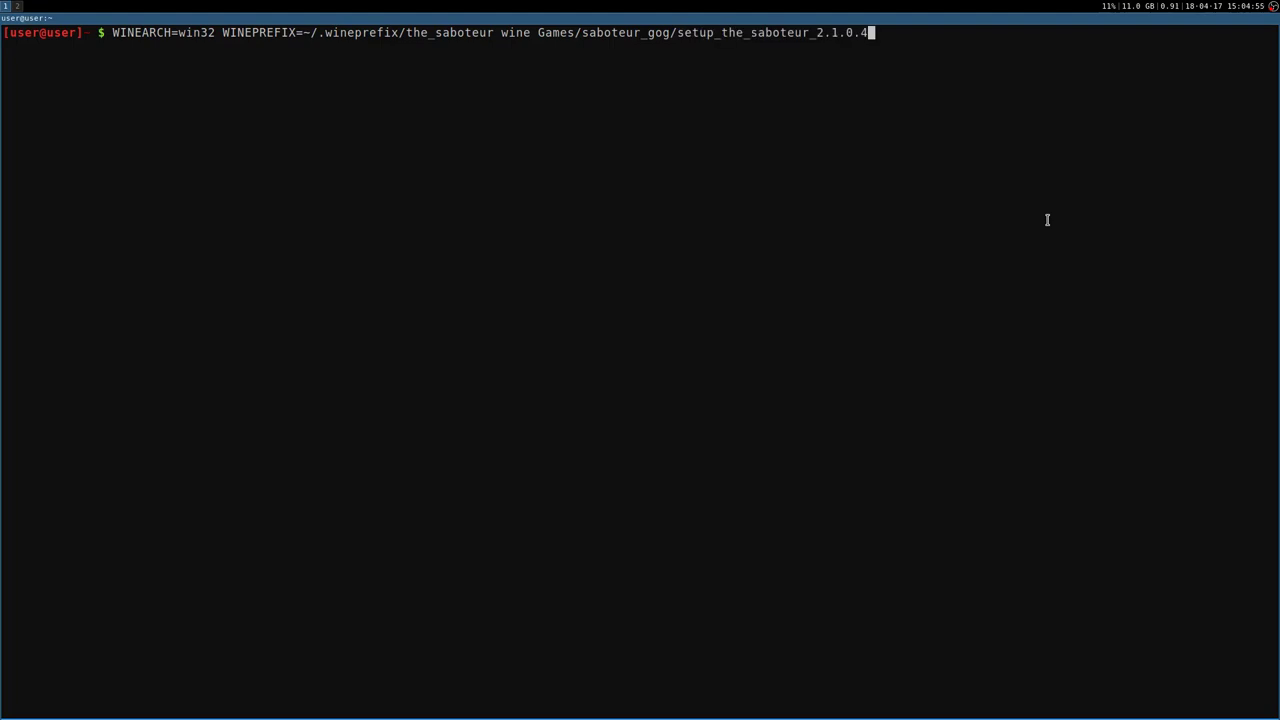
type(".exe")
type("/")
type("nogui")
left_click_drag(905, 33, 952, 33)
key("BackSpace")
key("BackSpace")
key("BackSpace")
key("BackSpace")
key("BackSpace")
key("BackSpace")
key("BackSpace")
Step: Run the installer command and accept English as the setup language
key("Return")
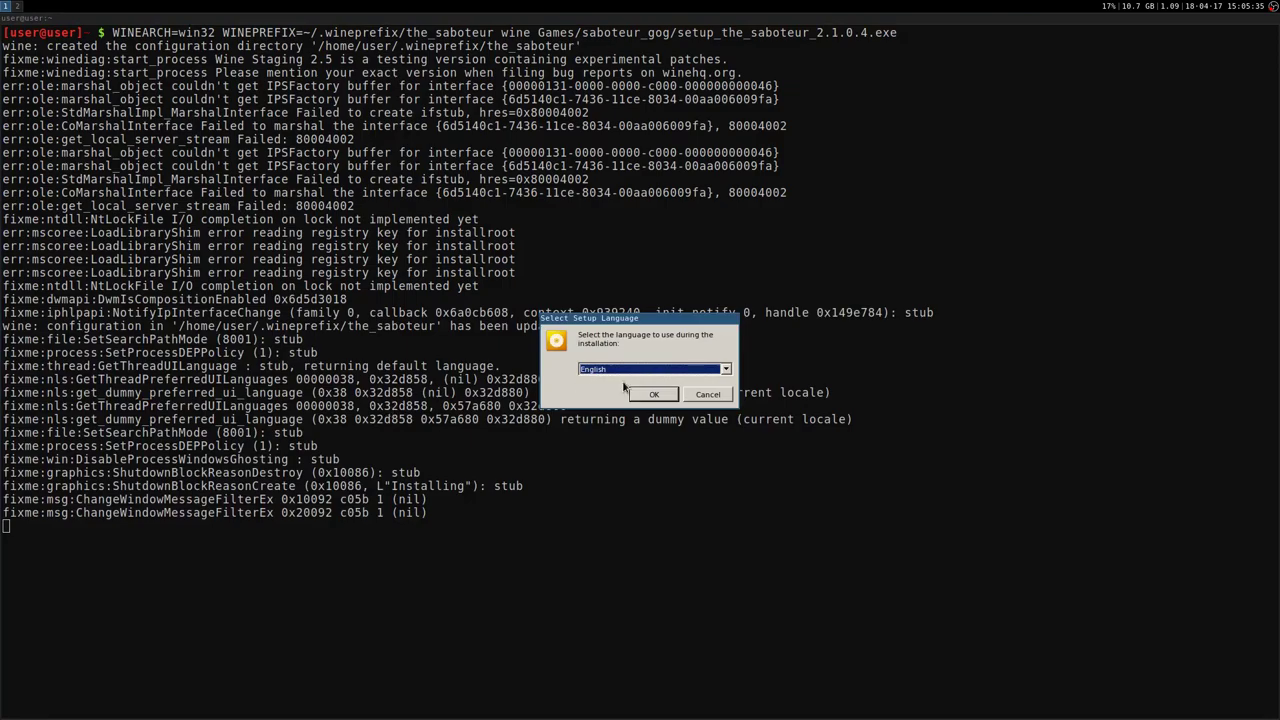
left_click(655, 395)
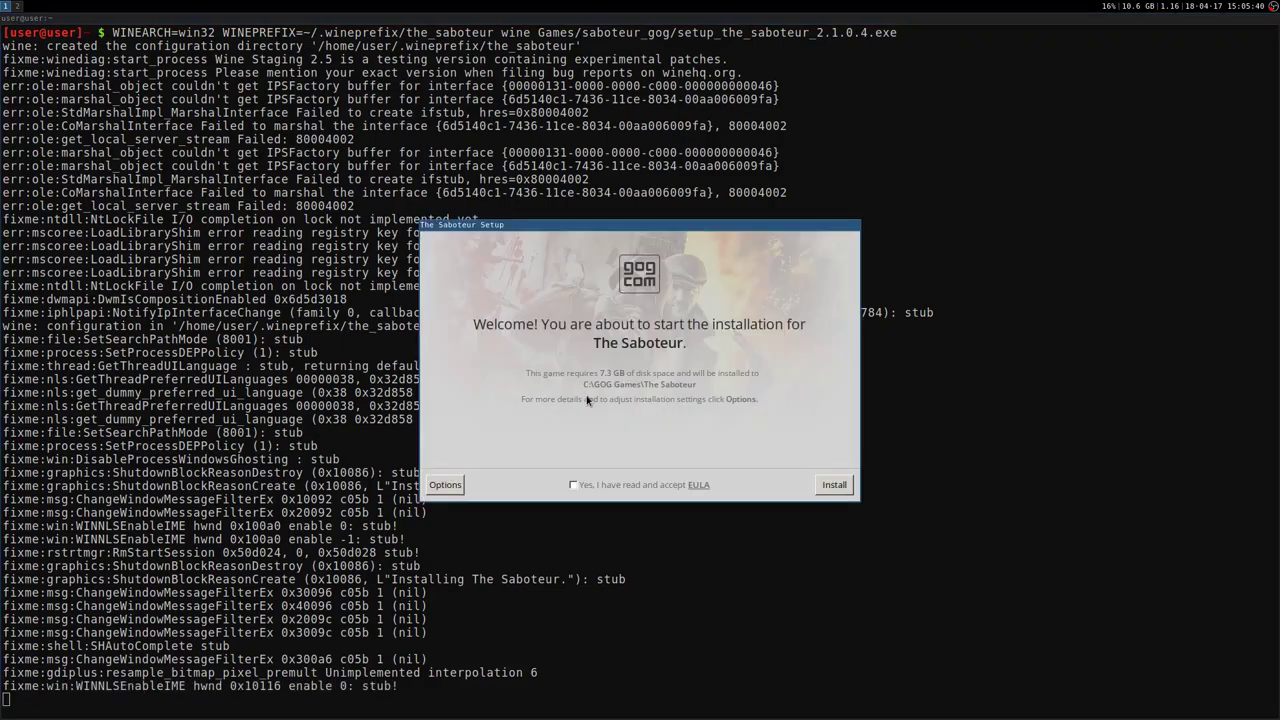
Step: Install The Saboteur without a desktop icon, accepting the EULA, and exit the setup without launching the game
left_click(447, 488)
left_click(439, 329)
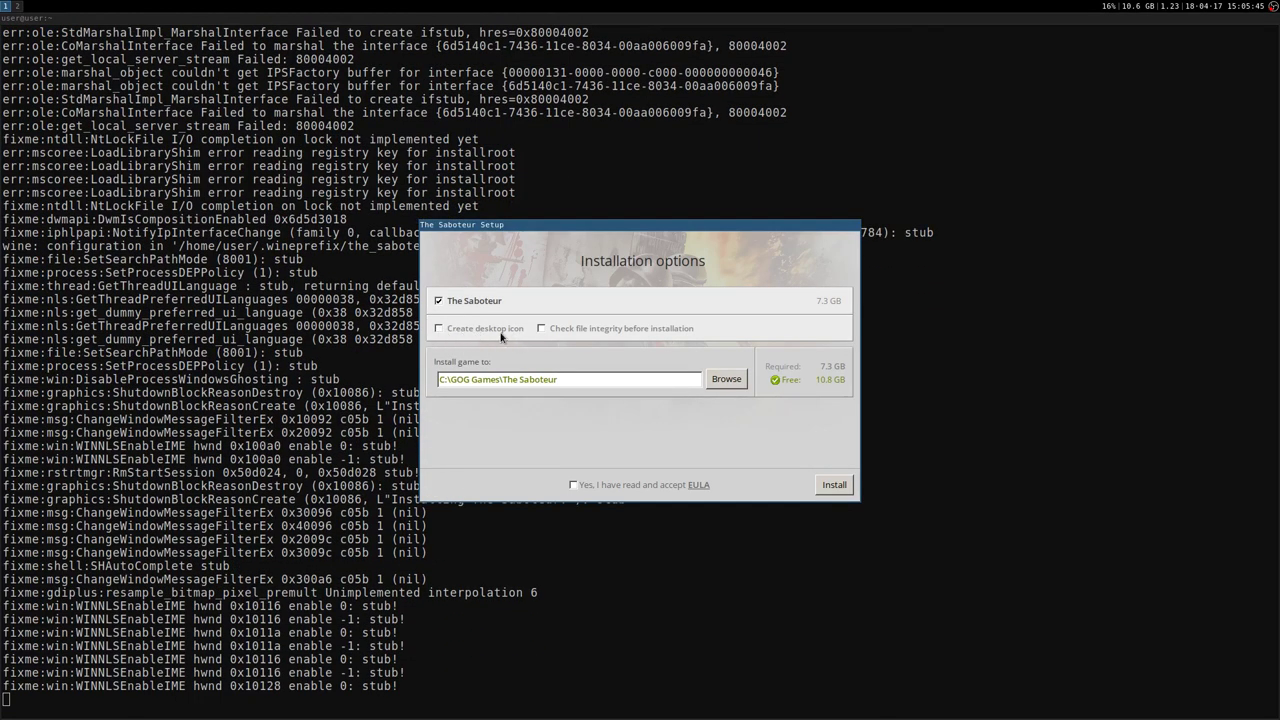
left_click(573, 485)
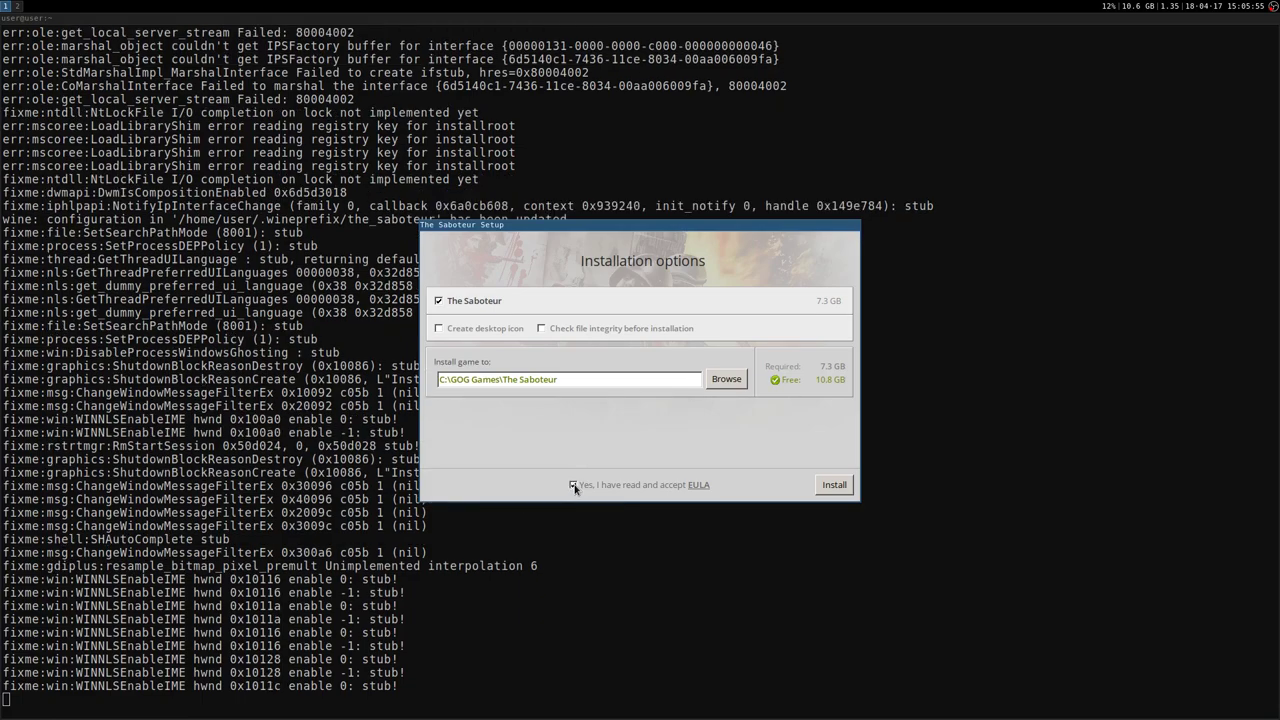
left_click(826, 488)
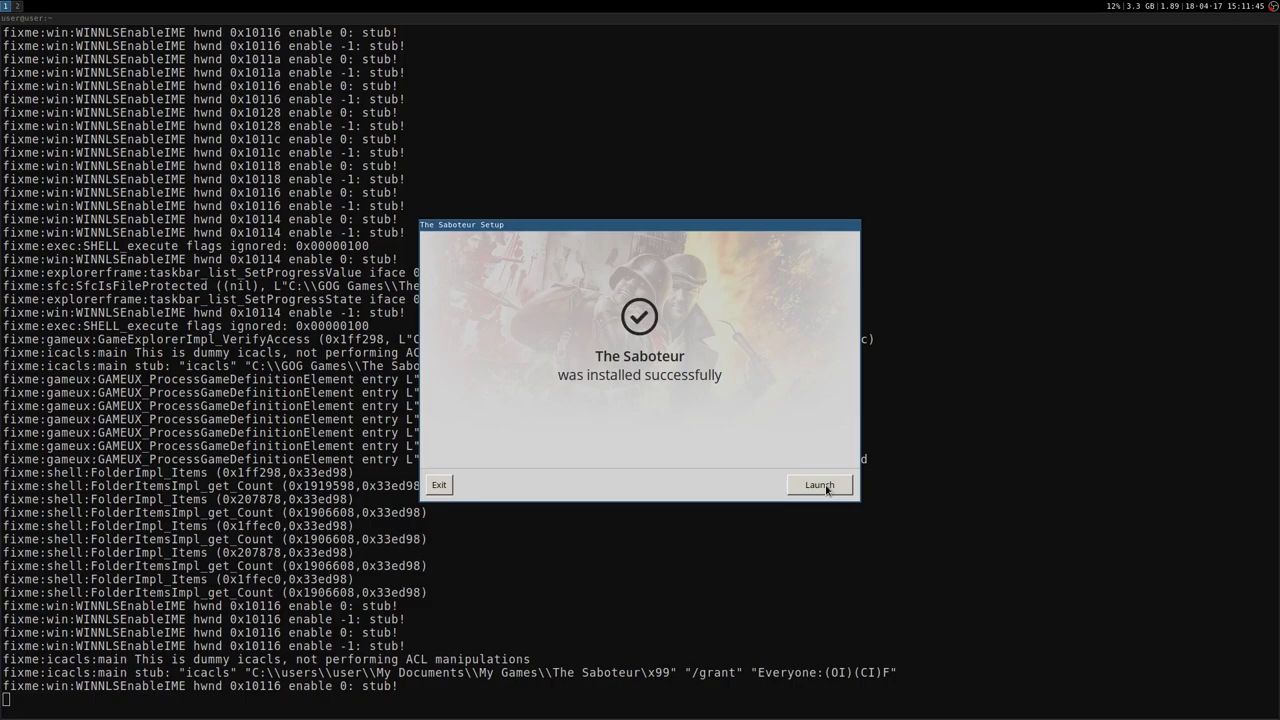
left_click(437, 485)
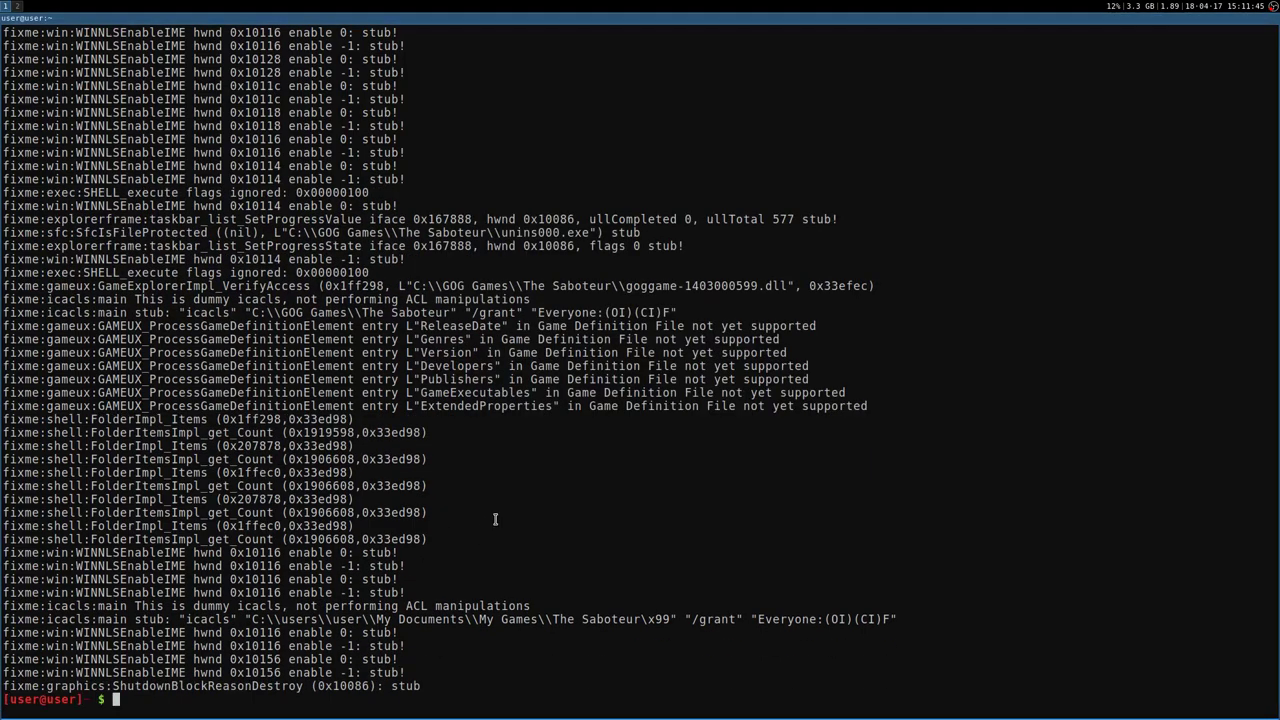
Step: Open the ranger file manager and enter the Documents folder in the home directory
key("super+r")
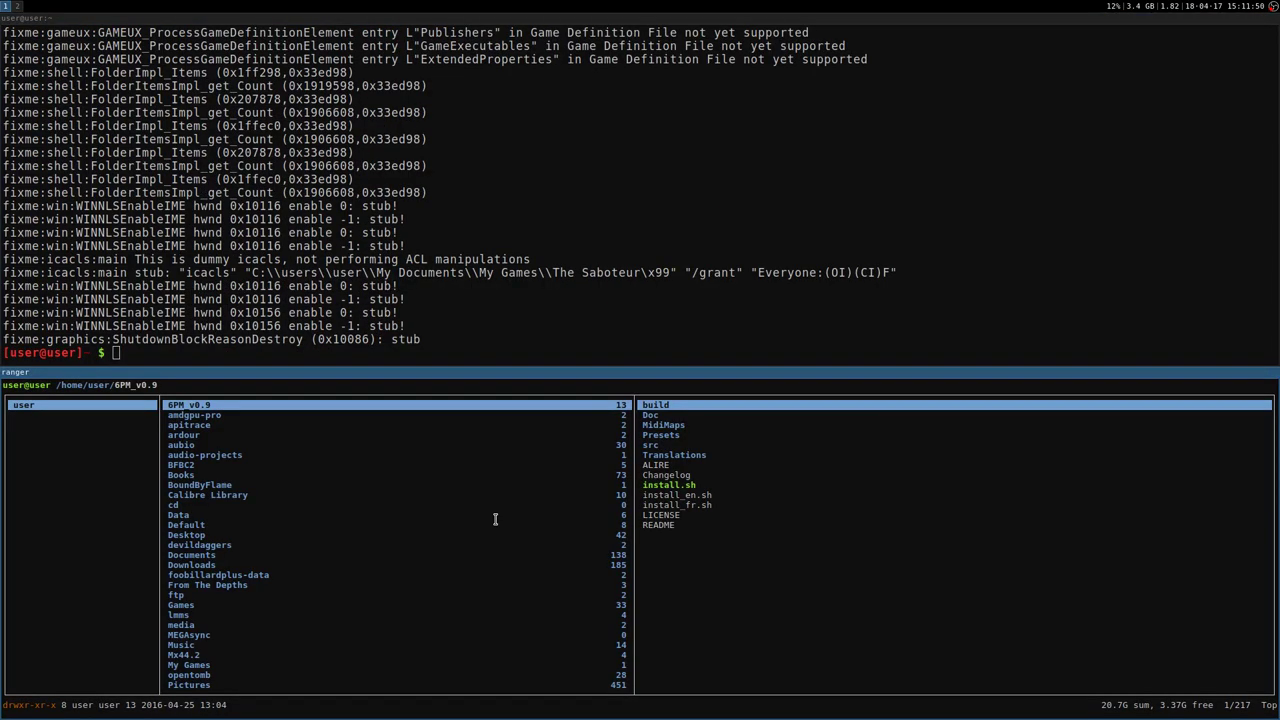
key("Down")
key("Down")
key("Down")
key("Down")
key("Down")
key("Down")
key("Down")
key("Down")
key("Down")
key("Down")
key("Down")
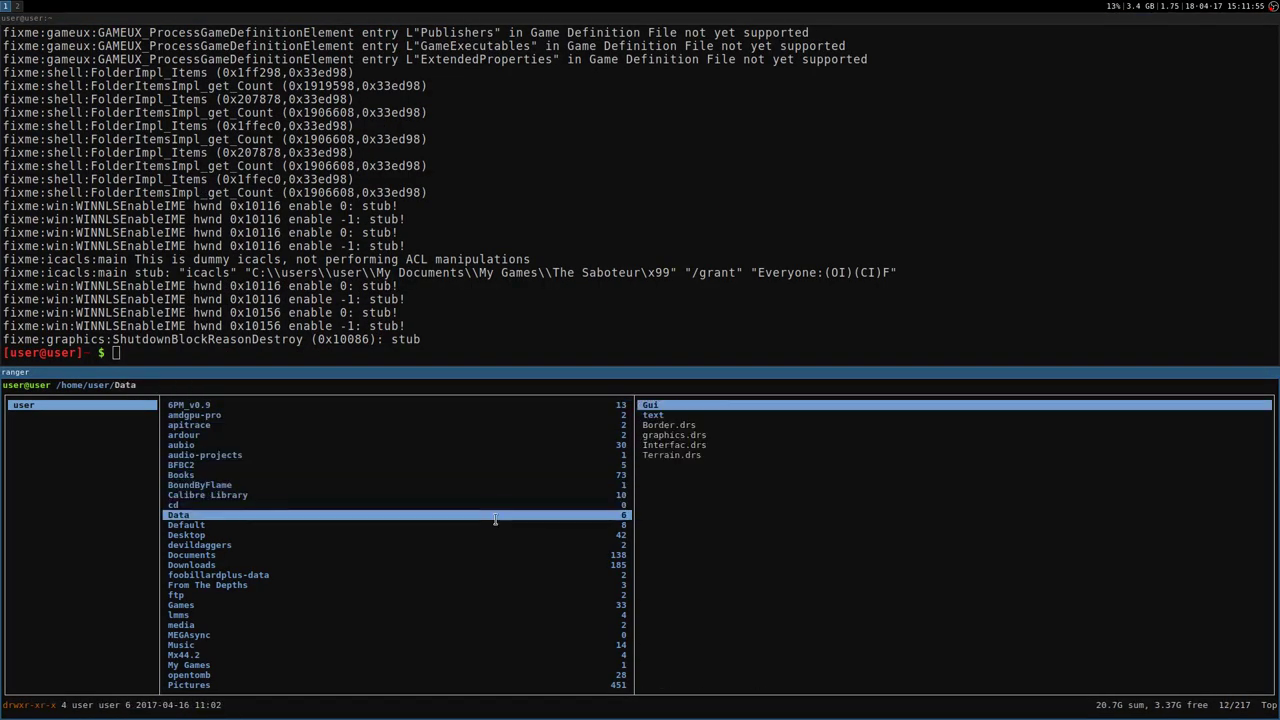
key("Down")
key("Down")
key("Down")
key("Right")
Step: Find the My Games folder inside Documents and enter it
key("Down")
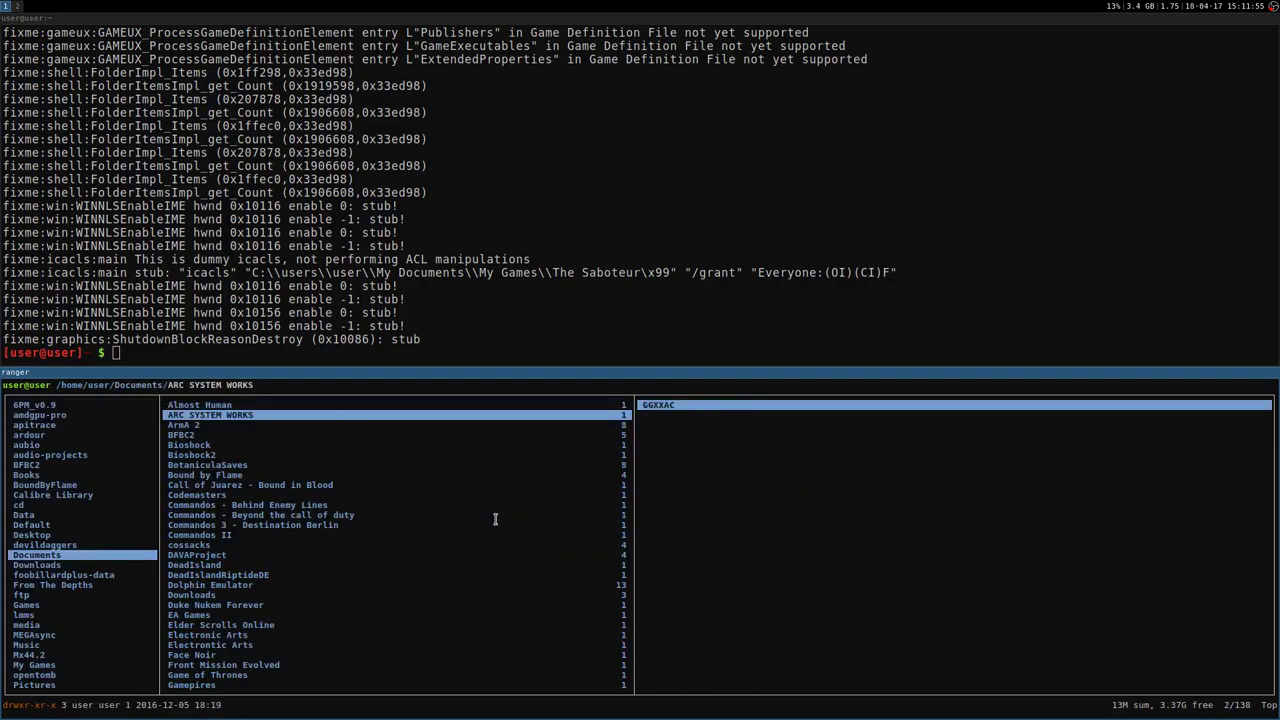
key("Down")
key("Down")
key("Down")
key("Down")
key("Down")
key("Down")
key("Down")
key("Down")
key("Down")
key("Down")
key("Down")
key("Down")
key("Down")
key("Down")
key("Down")
key("Down")
key("Down")
key("Down")
key("Down")
key("Down")
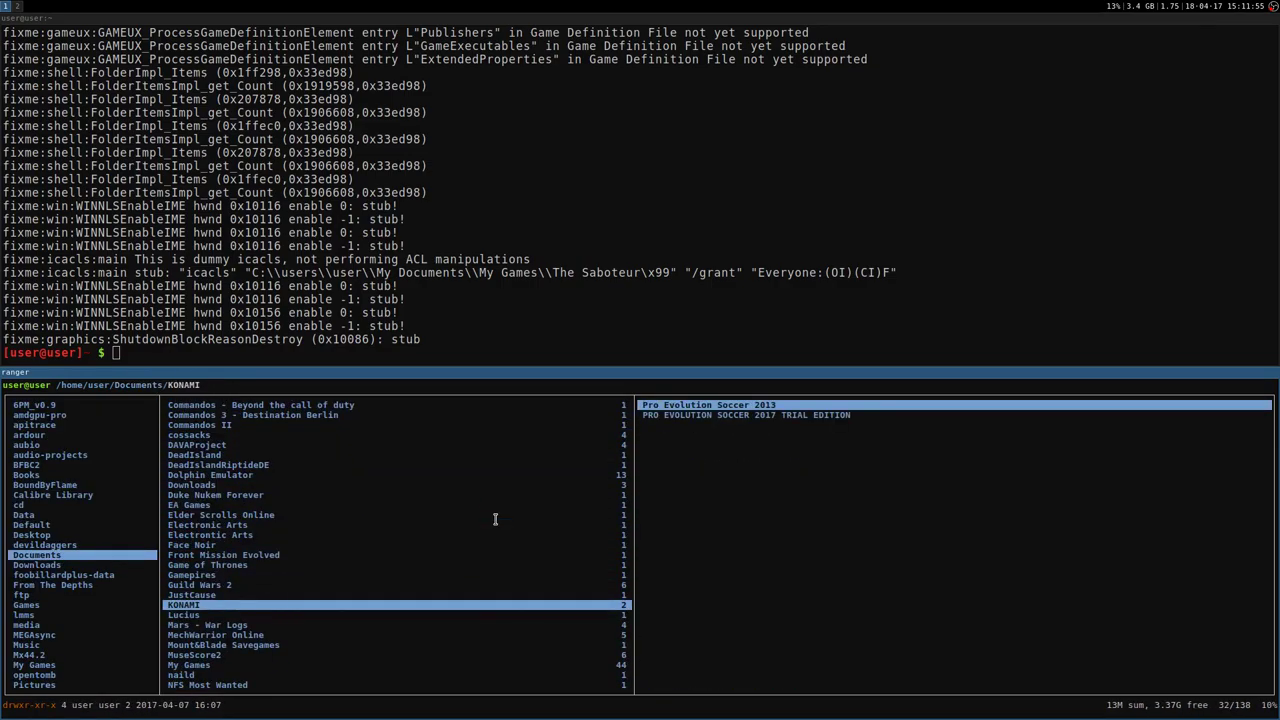
key("Down")
key("Down")
key("Down")
key("Down")
key("Down")
key("Down")
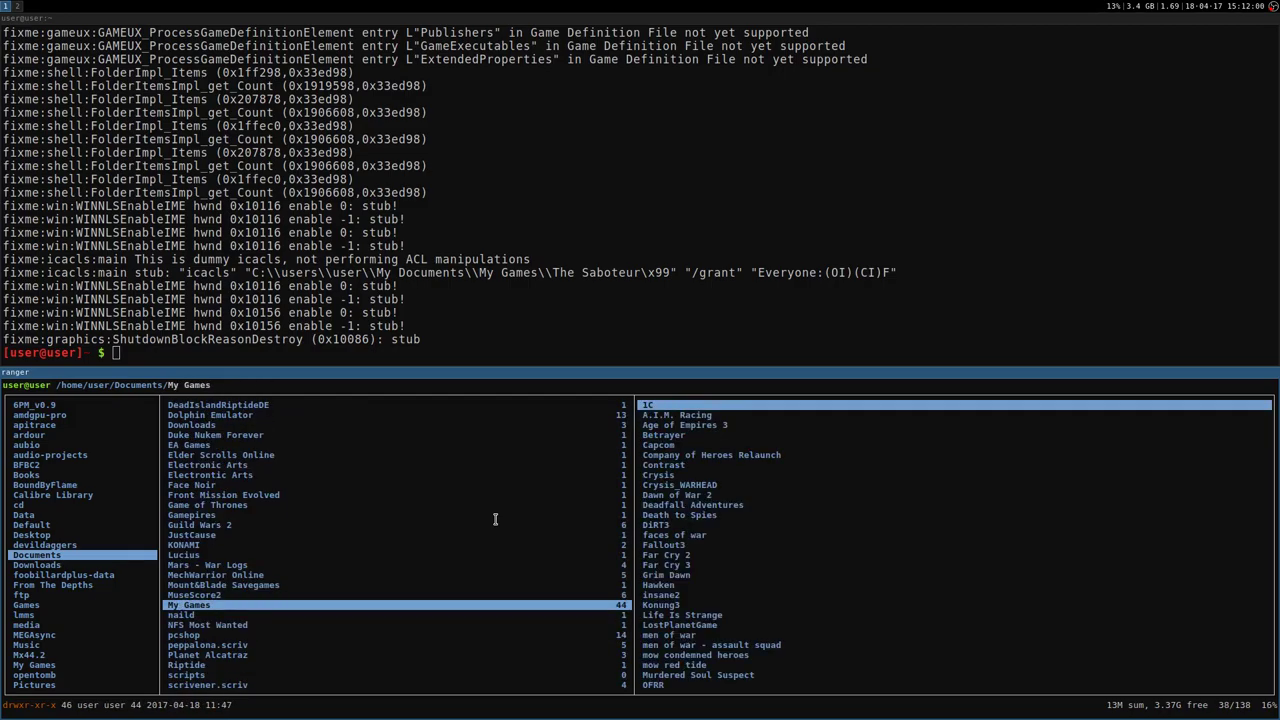
key("Right")
Step: Look through the game folders in My Games down to the end of the list, around Underrail
key("Down")
key("Down")
key("Down")
key("Down")
key("Down")
key("Down")
key("Down")
key("Down")
key("Down")
key("Down")
key("Down")
key("Down")
key("Down")
key("Down")
key("Down")
key("Down")
key("Down")
key("Down")
key("Down")
key("Down")
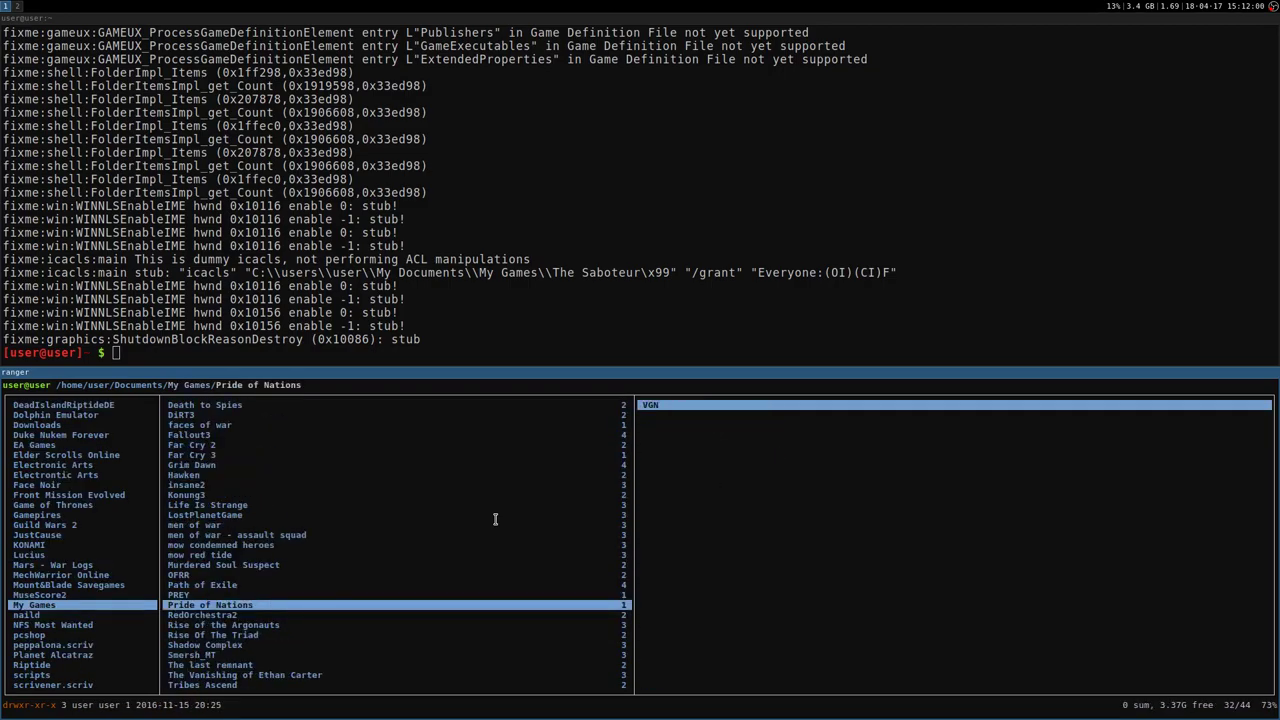
key("Down")
key("Down")
key("Down")
key("Down")
key("Down")
key("Down")
key("Down")
key("Down")
key("Down")
key("Down")
key("Down")
key("Down")
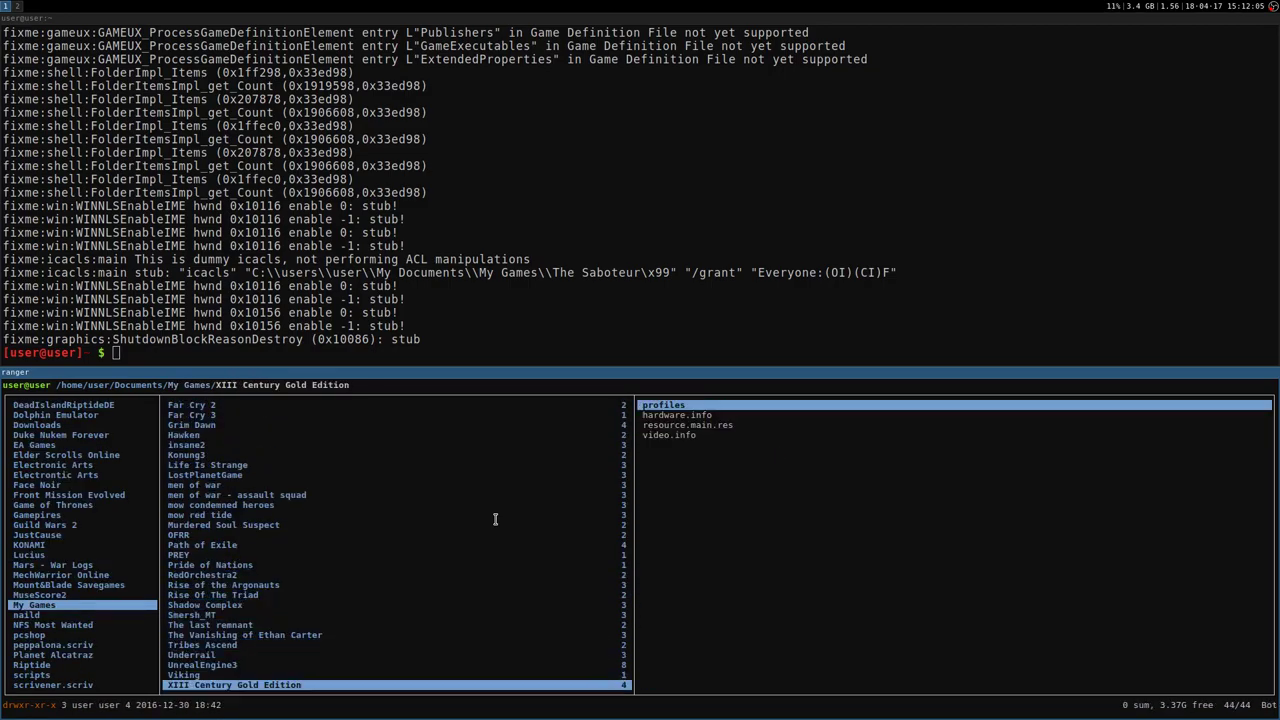
key("Up")
key("Up")
key("Up")
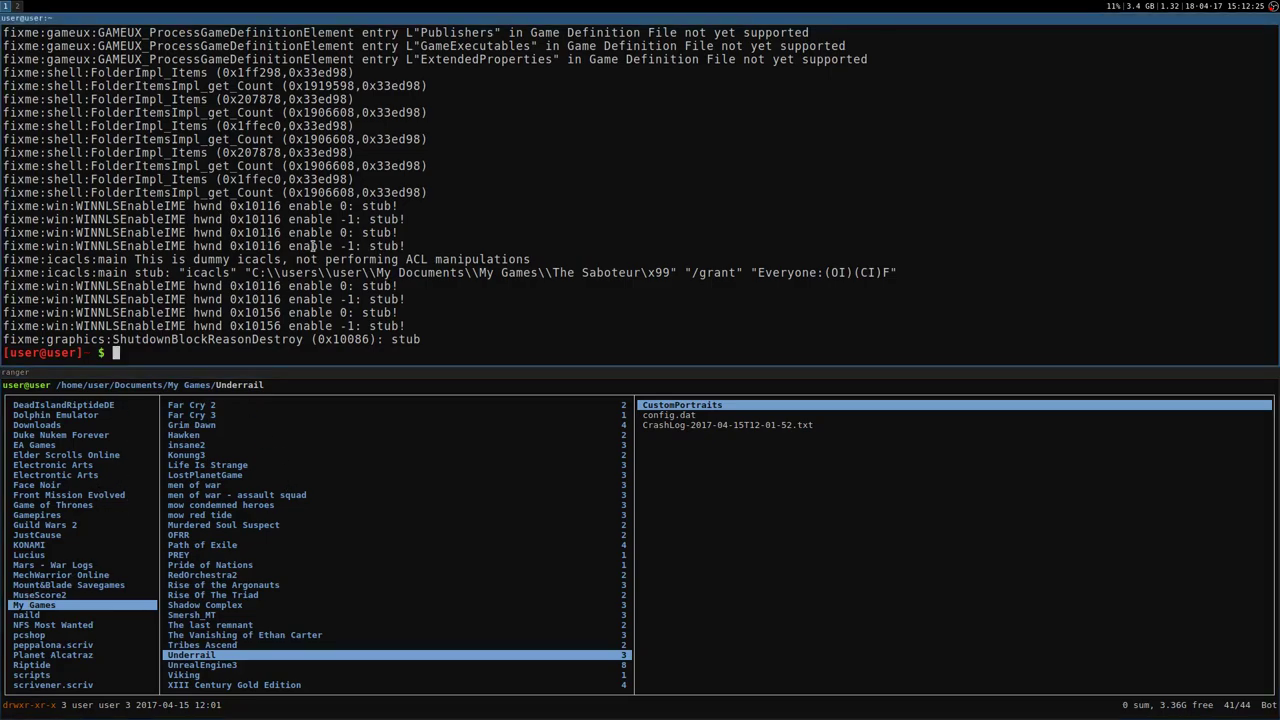
Step: Recall the Saboteur installer command in the terminal and remove WINEARCH=win32 from its beginning
key("Up")
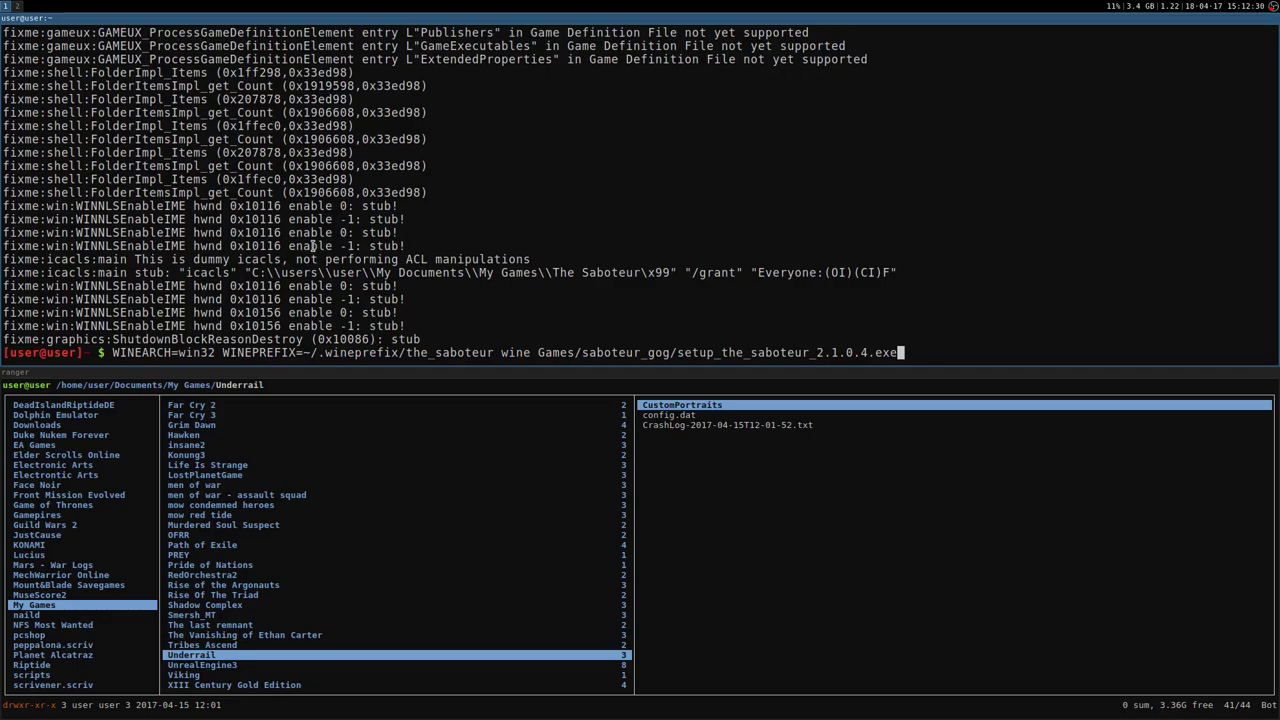
key("Home")
key("Delete")
key("Delete")
key("Delete")
key("Delete")
key("Delete")
key("Delete")
key("Delete")
key("Delete")
key("Delete")
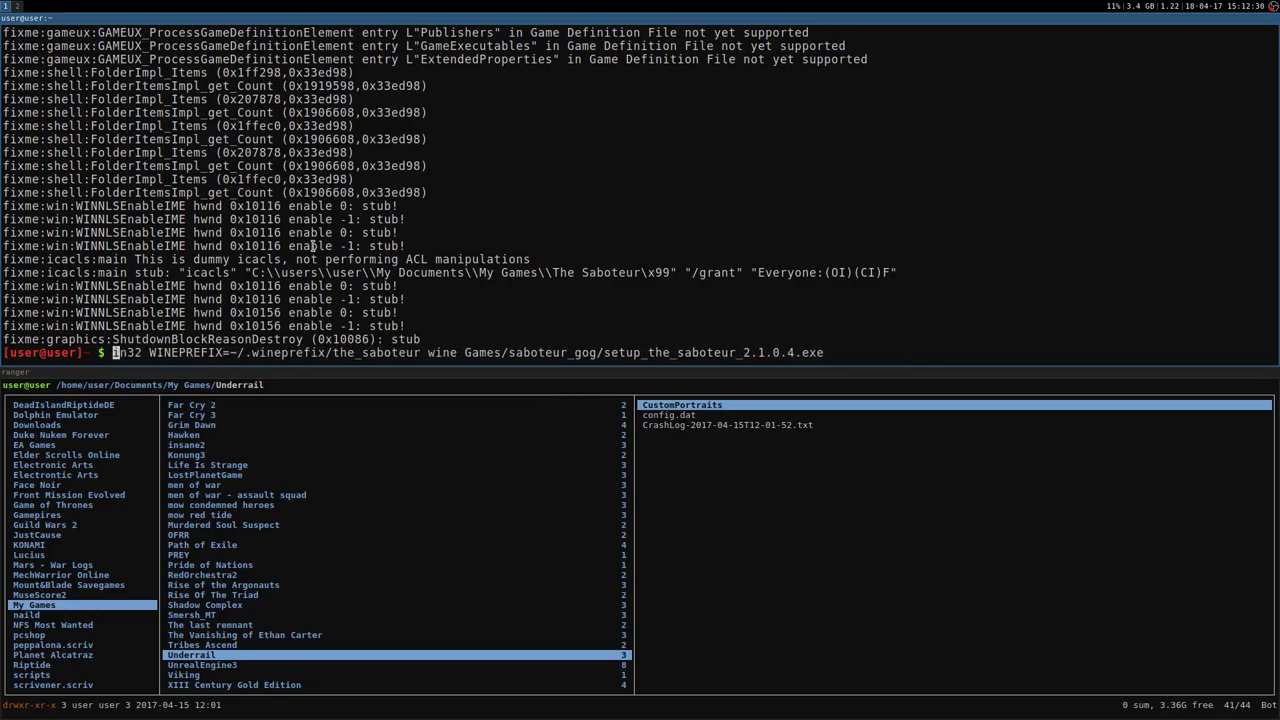
key("Delete")
key("Delete")
key("Delete")
key("Delete")
key("Delete")
key("End")
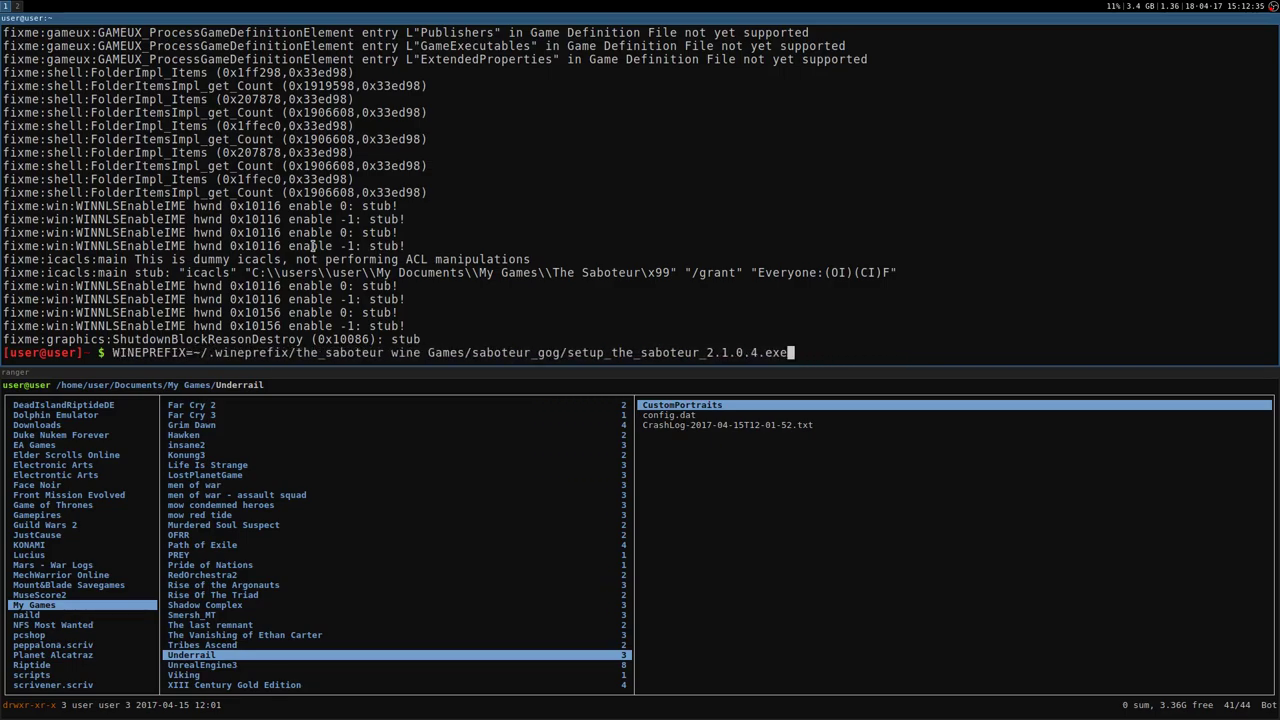
Step: Replace the installer path in the Wine command with the .wineprefix/the_saboteur/ folder
key("BackSpace")
key("BackSpace")
key("BackSpace")
key("BackSpace")
key("BackSpace")
key("BackSpace")
key("BackSpace")
key("BackSpace")
key("BackSpace")
key("BackSpace")
key("BackSpace")
key("BackSpace")
key("BackSpace")
key("BackSpace")
key("BackSpace")
key("BackSpace")
key("BackSpace")
key("BackSpace")
key("BackSpace")
key("BackSpace")
key("BackSpace")
key("BackSpace")
key("BackSpace")
key("BackSpace")
key("BackSpace")
key("BackSpace")
key("BackSpace")
key("BackSpace")
key("BackSpace")
key("BackSpace")
key("BackSpace")
key("BackSpace")
key("BackSpace")
key("BackSpace")
key("BackSpace")
key("BackSpace")
key("BackSpace")
key("BackSpace")
key("BackSpace")
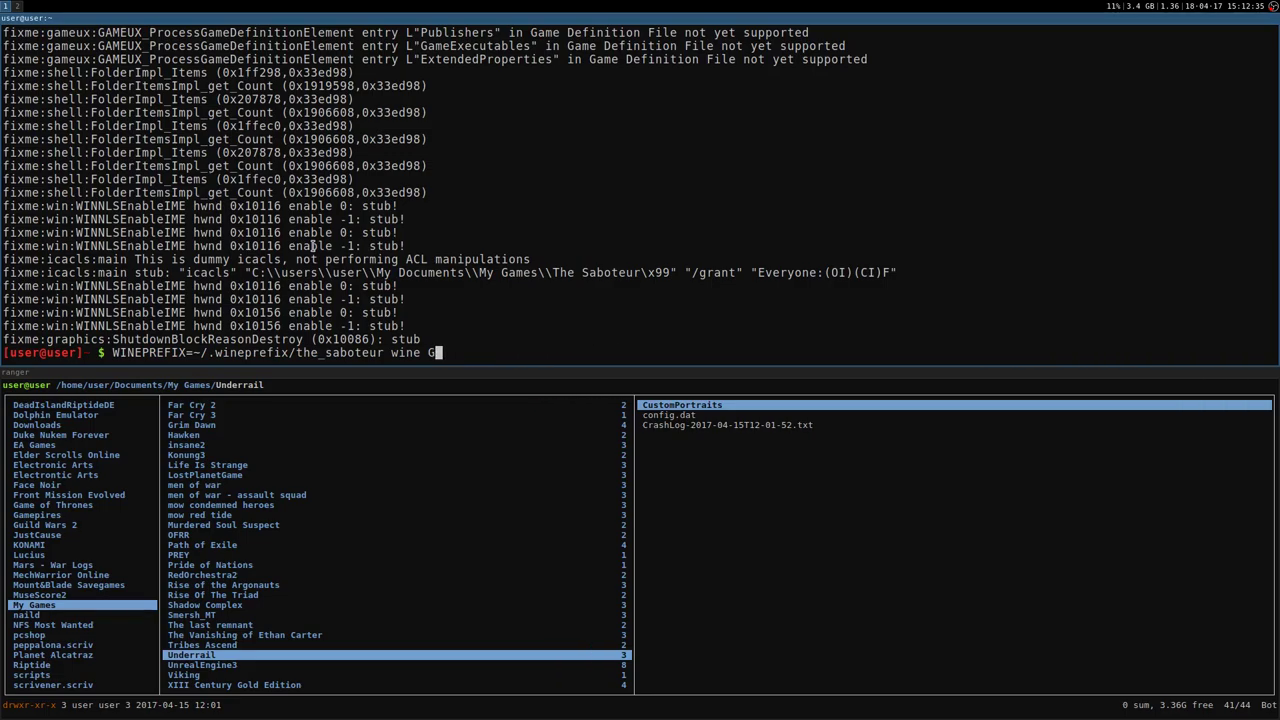
key("BackSpace")
type(".wineprefix/the")
key("Tab")
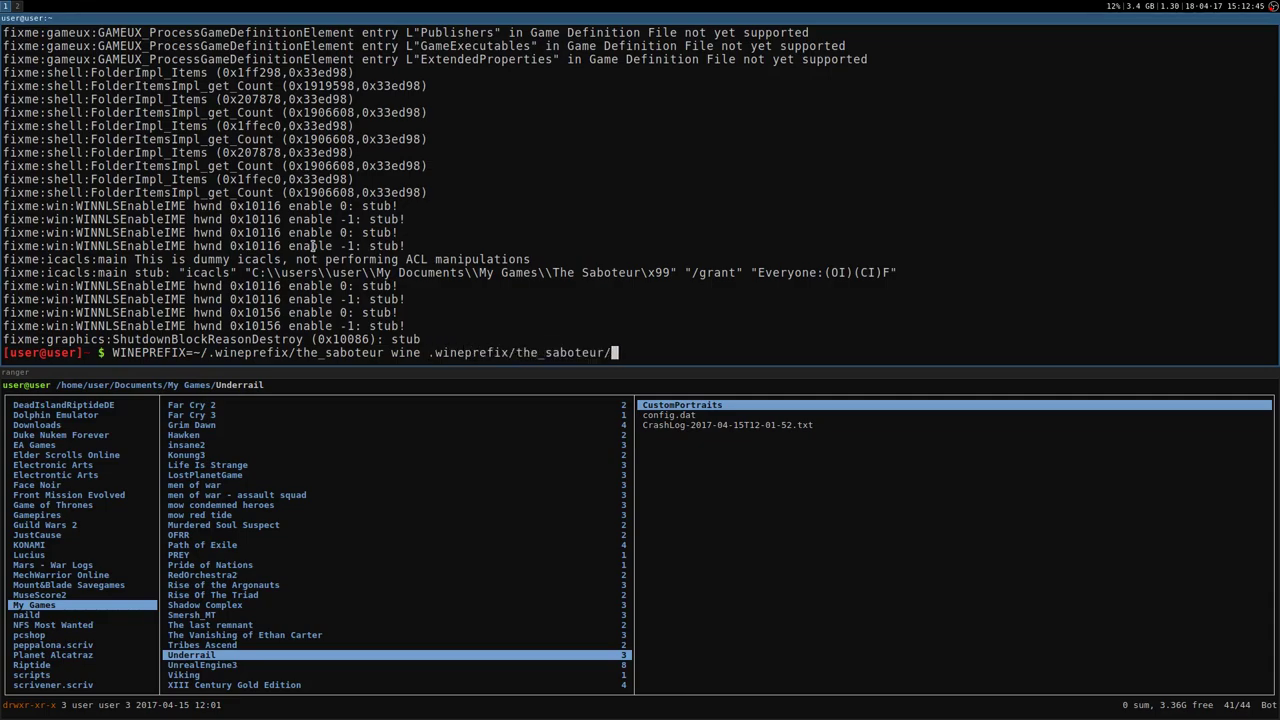
Step: Extend the path to drive_c/GOG Games/The Saboteur/, list all the files in it and highlight VideoSetup.exe
type("dr")
key("Tab")
type("GO")
key("Tab")
type("T")
key("Tab")
key("Tab")
key("Tab")
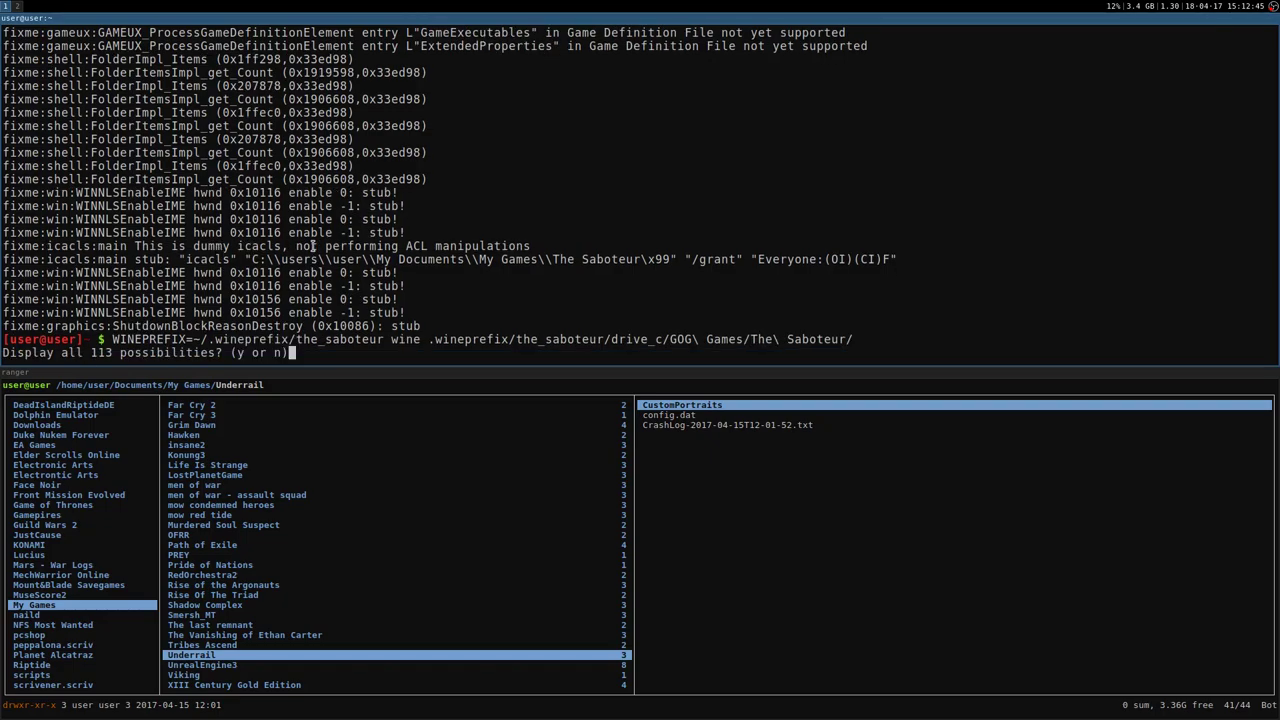
key("y")
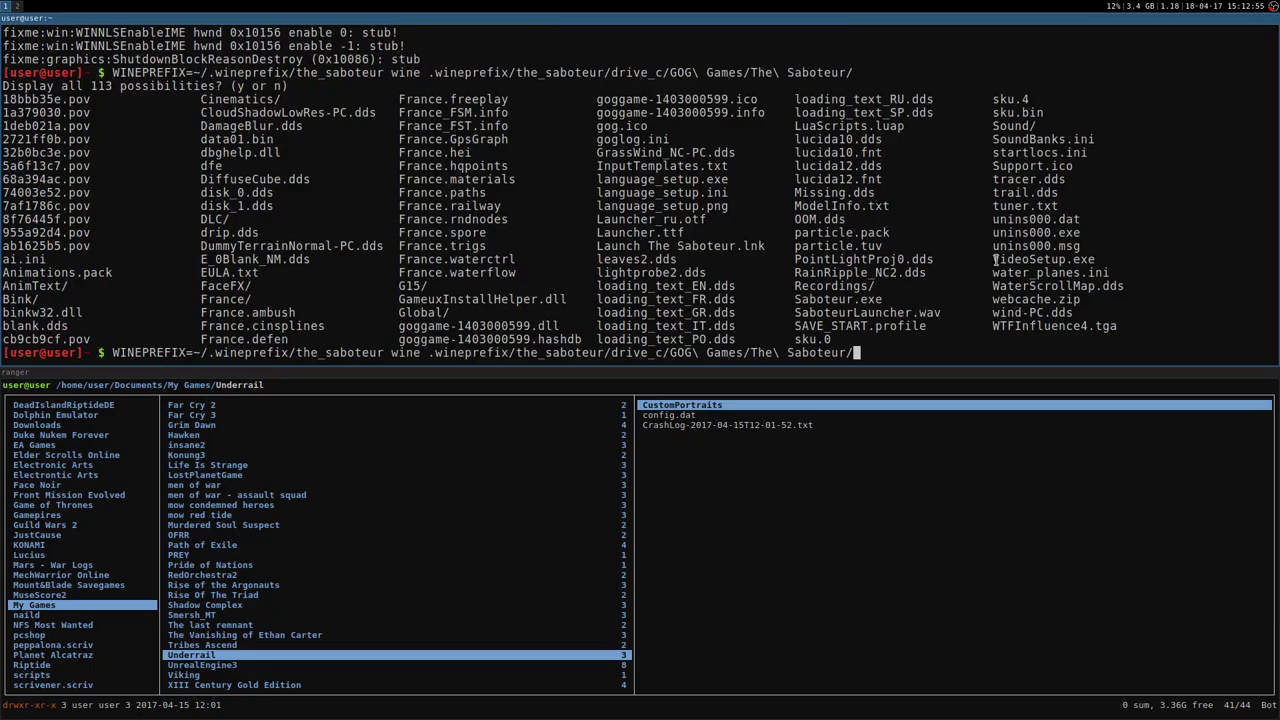
left_click_drag(995, 259, 1097, 255)
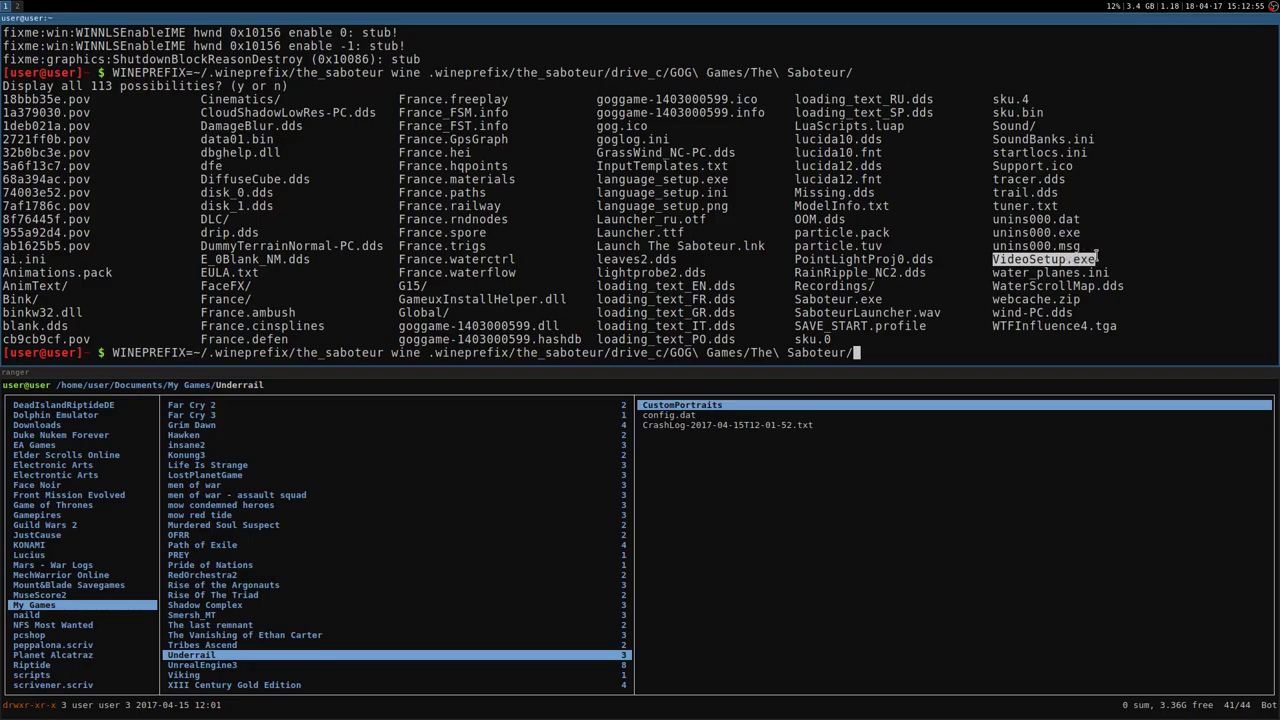
Step: Switch to the browser's PCGamingWiki page on The Saboteur and examine the enlarged configuration tool screenshot
left_click(18, 7)
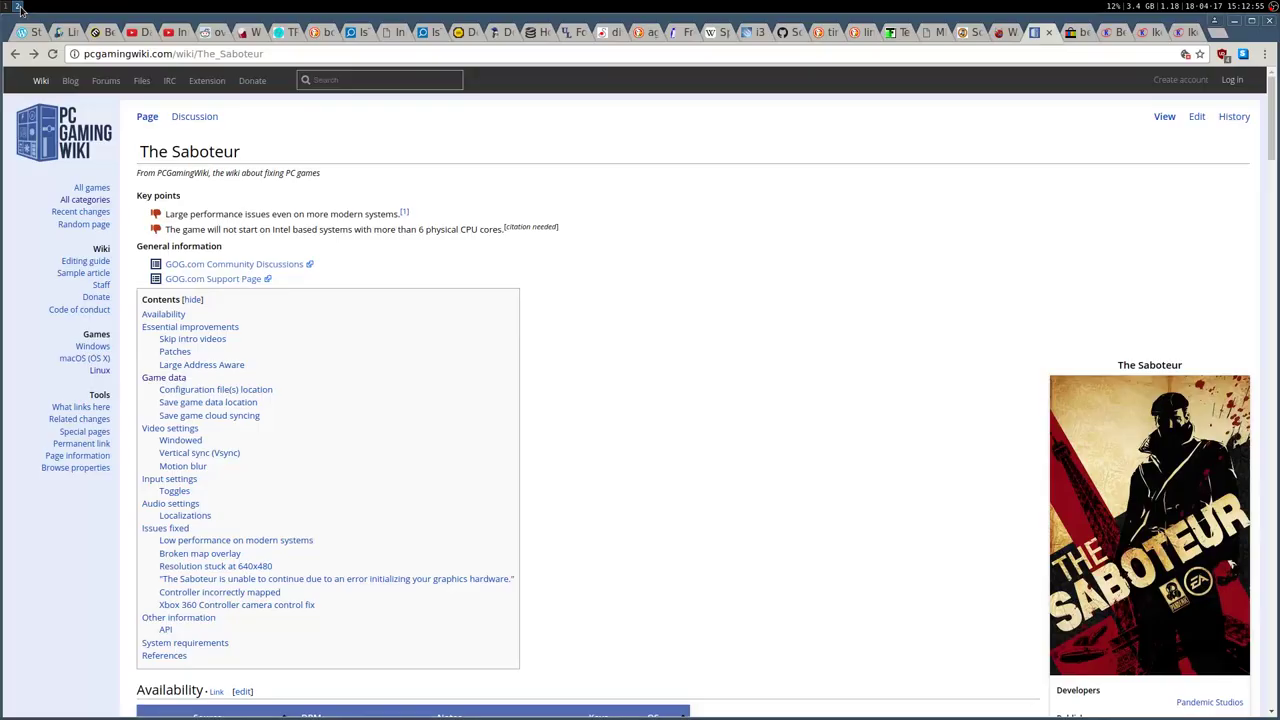
scroll(905, 495, "down", 5)
scroll(908, 470, "up", 5)
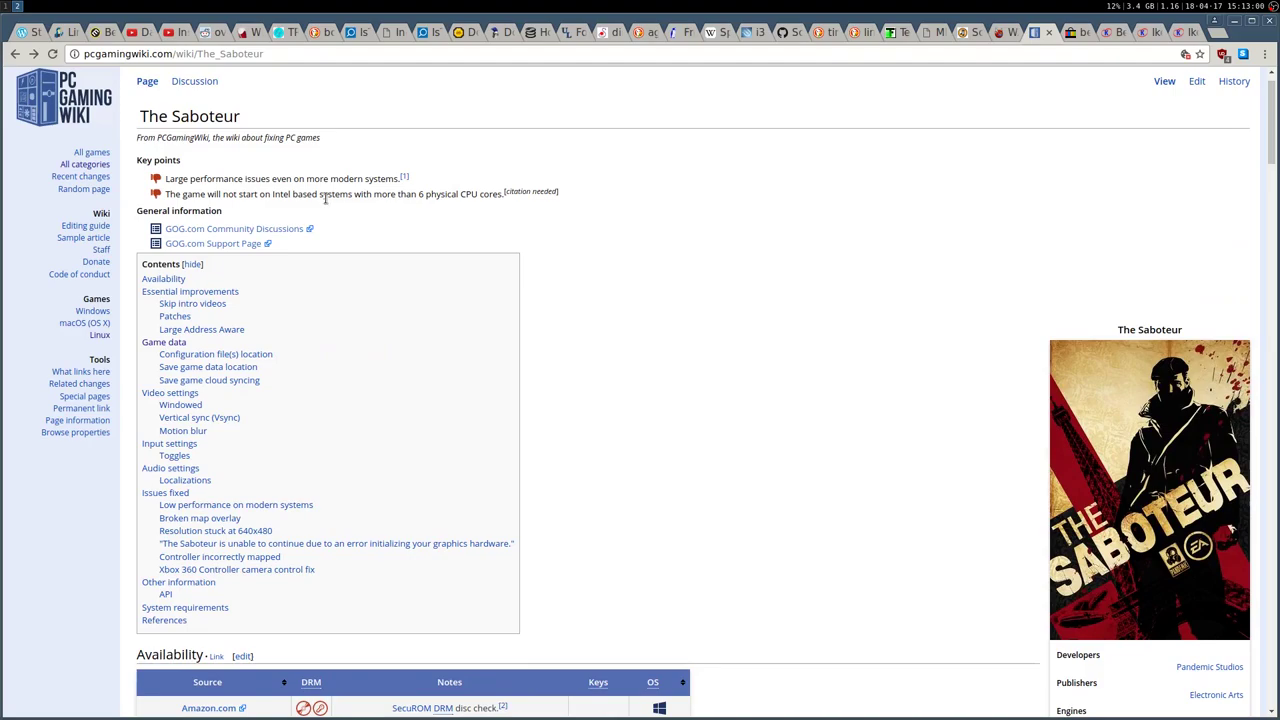
scroll(1054, 466, "down", 10)
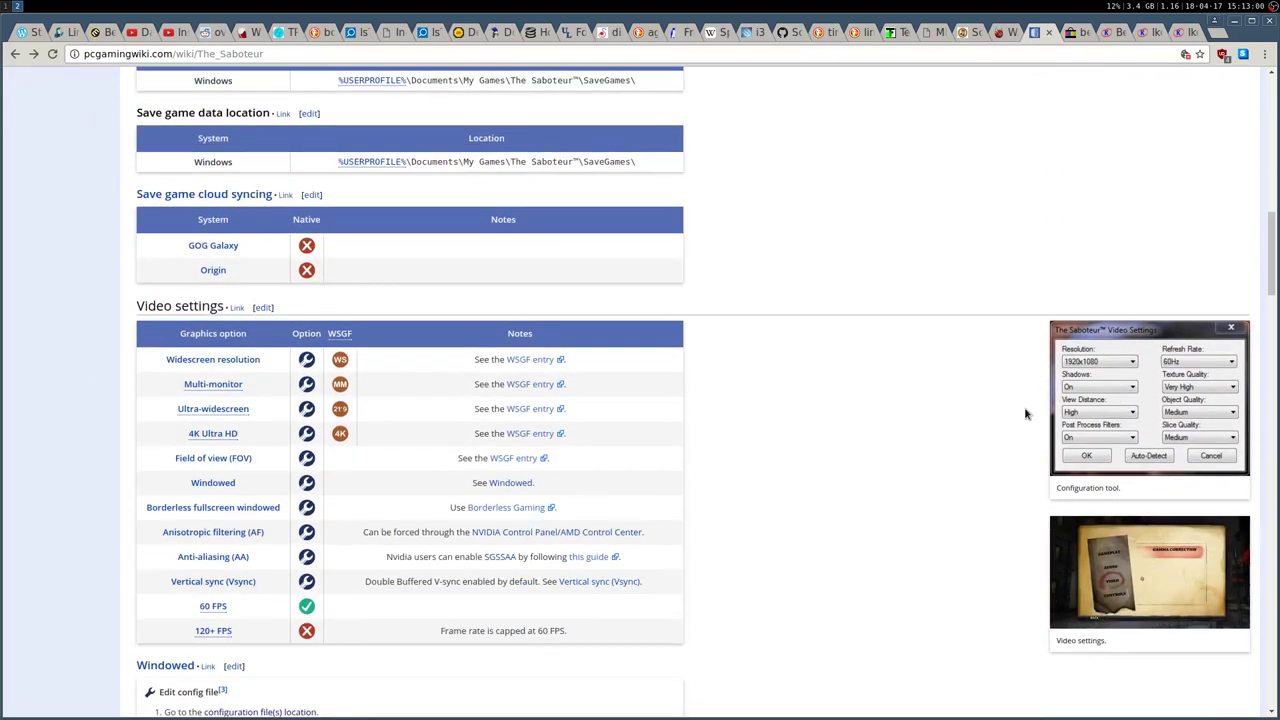
left_click(1115, 411)
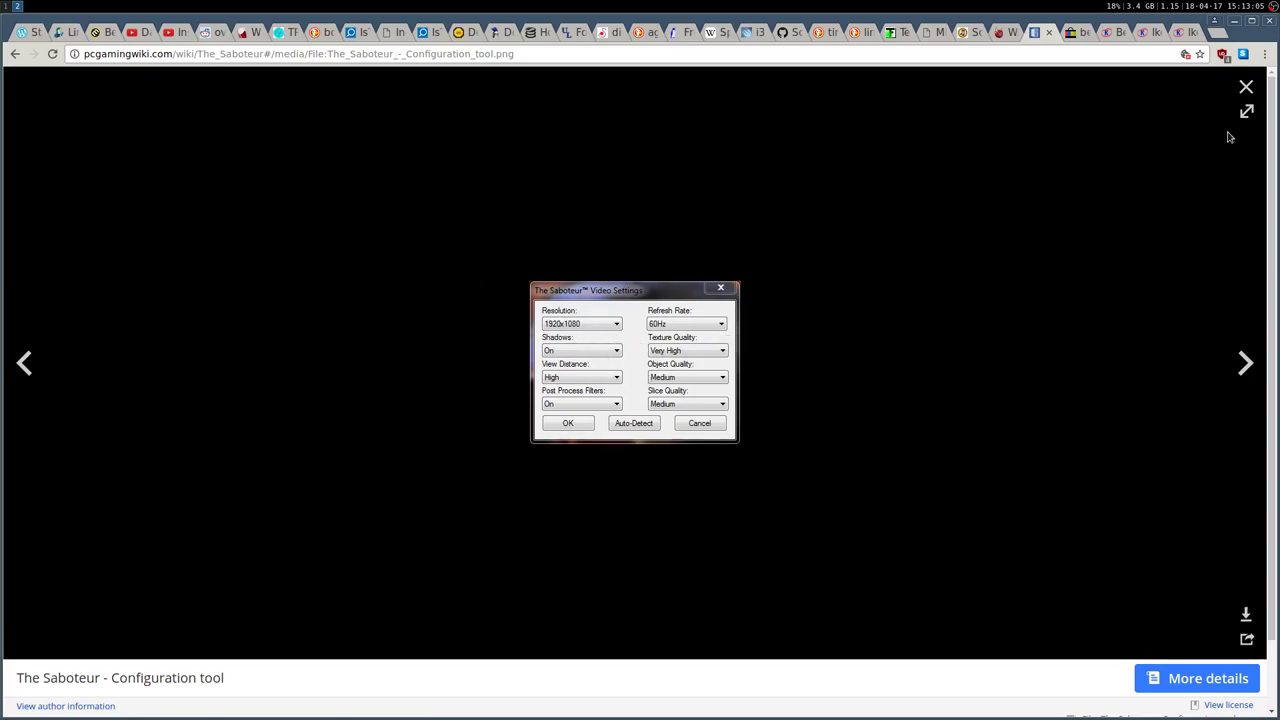
left_click(1246, 87)
scroll(969, 277, "down", 2)
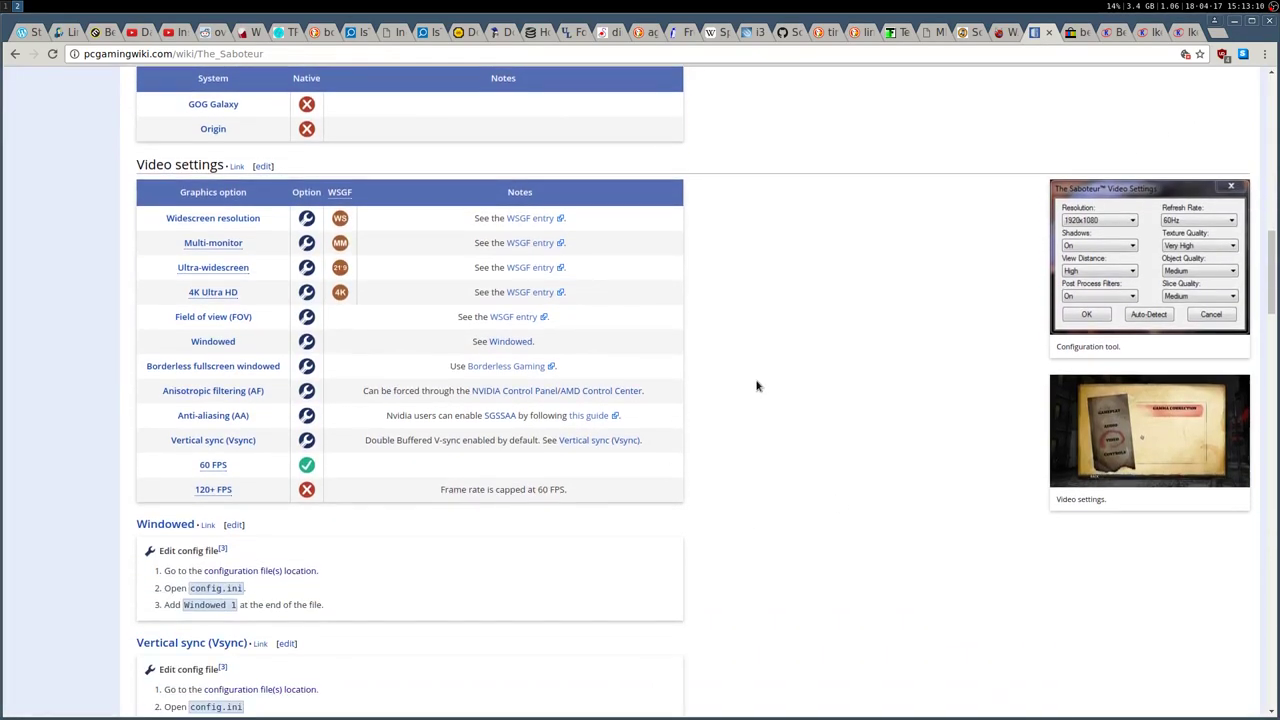
Step: Examine the enlarged in-game video settings screenshot on the wiki page, then return to the page's beginning
left_click(1150, 418)
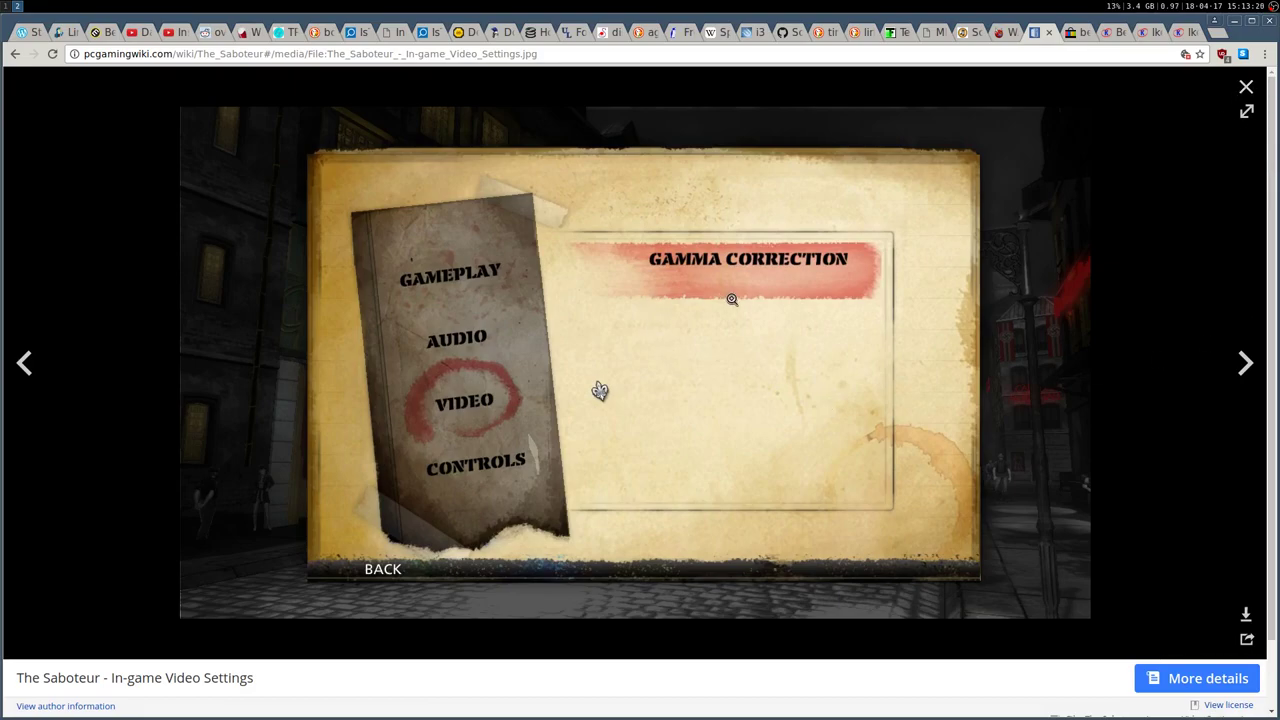
left_click(1246, 87)
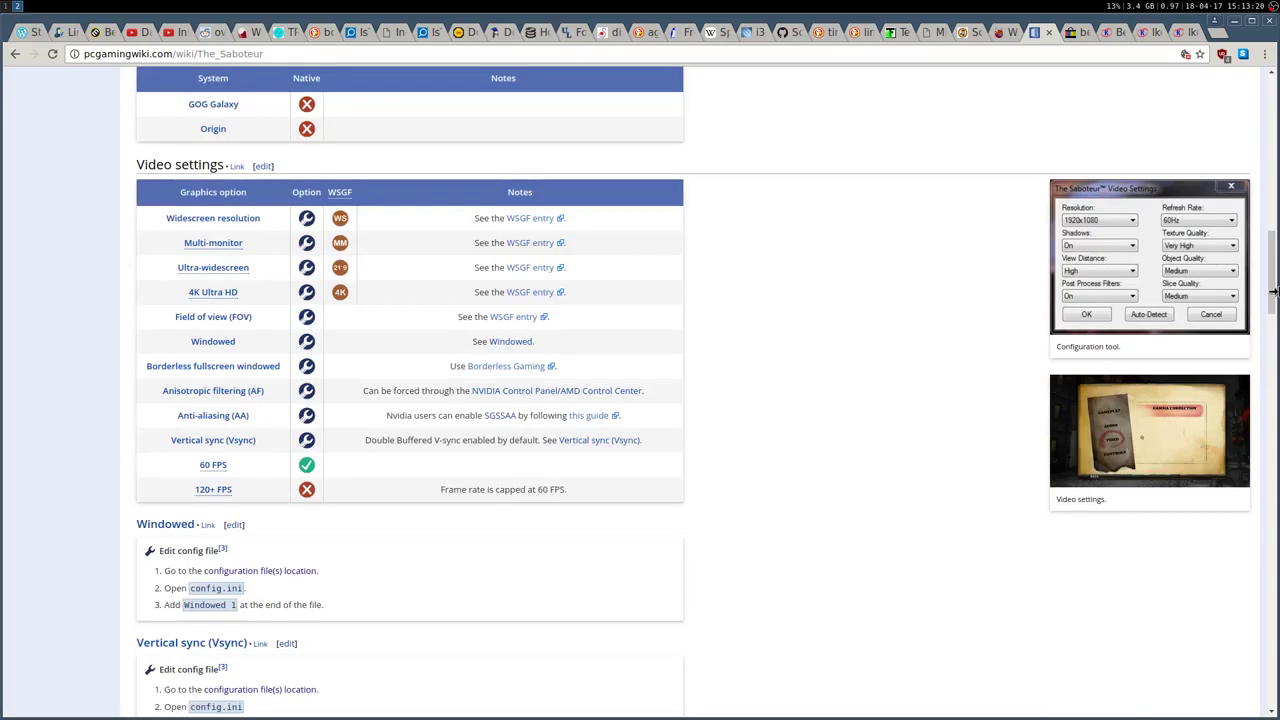
left_click_drag(1274, 288, 1274, 110)
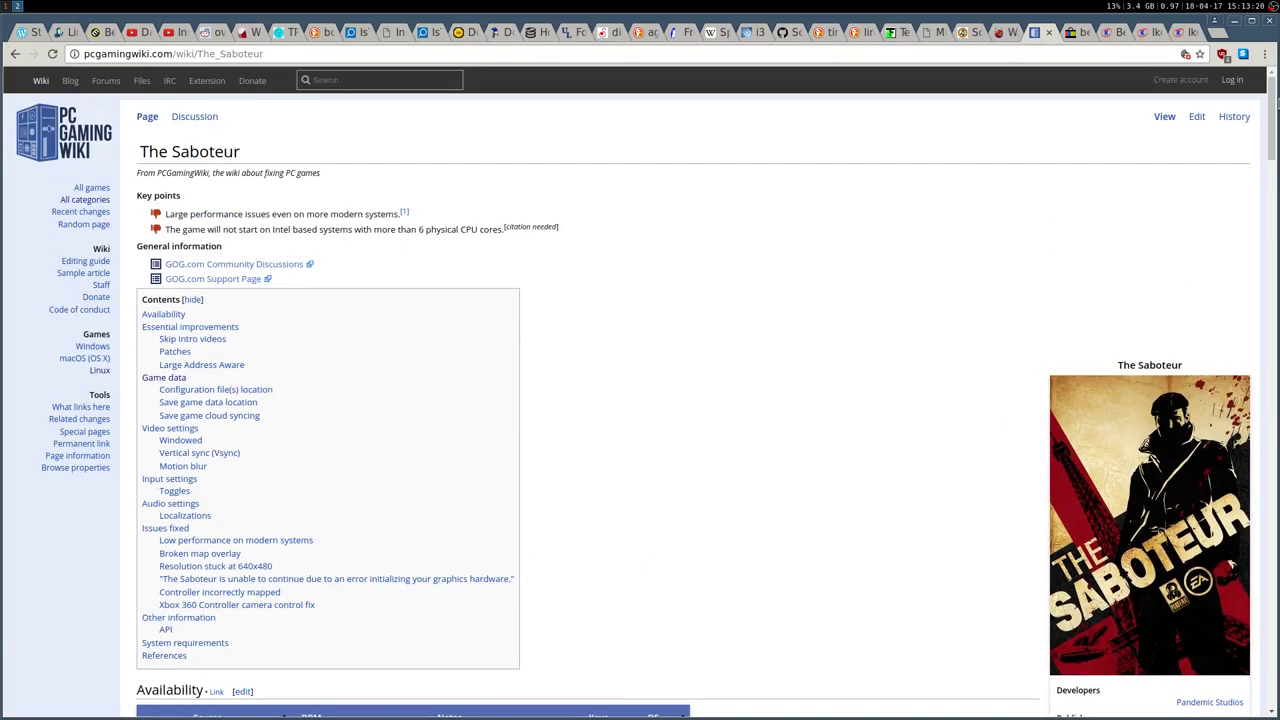
Step: Return to the terminal, complete the Wine command's path with Saboteur.exe, clear the output and try to launch the game
left_click(7, 7)
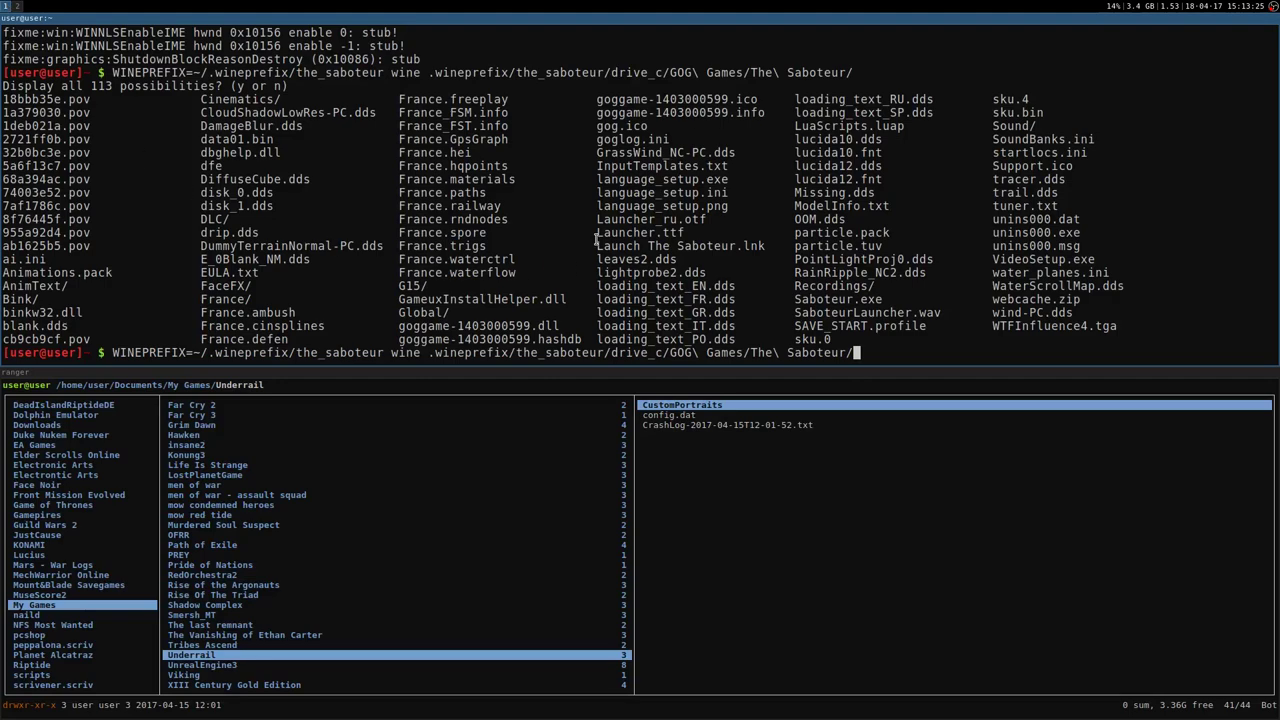
type("S")
key("Tab")
key("Tab")
type("aboteur")
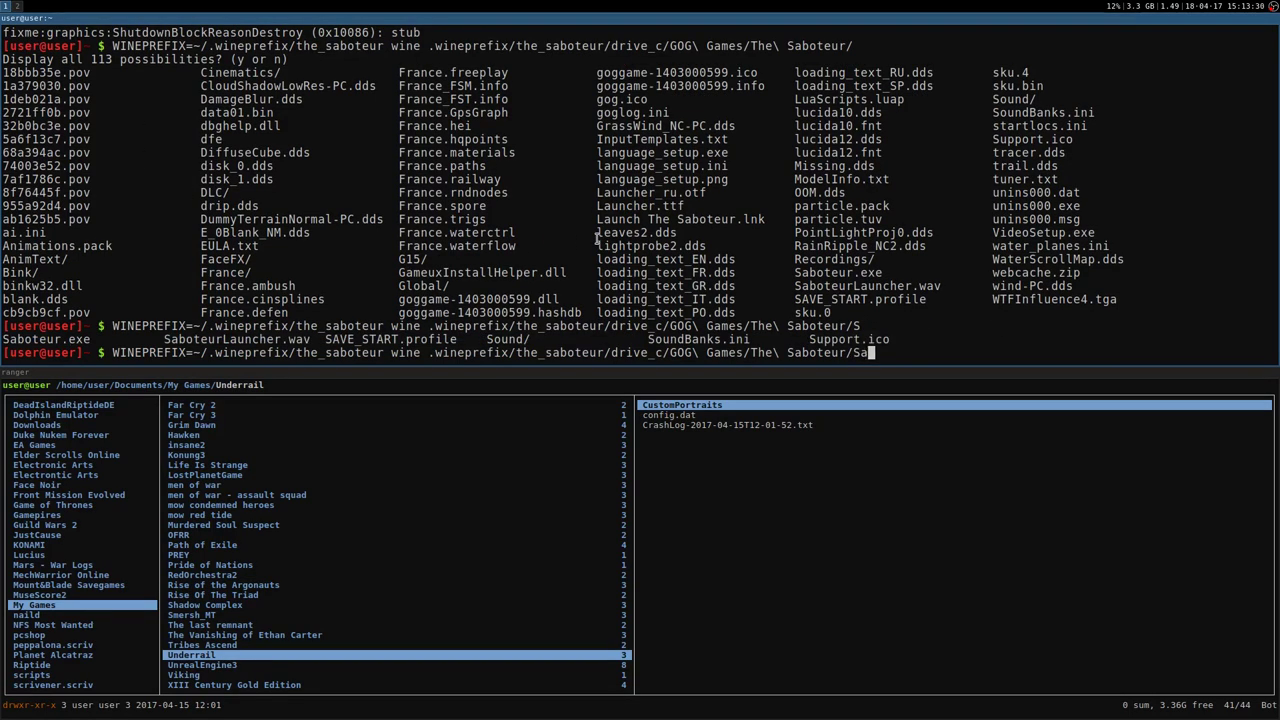
type(".")
key("Tab")
key("ctrl+l")
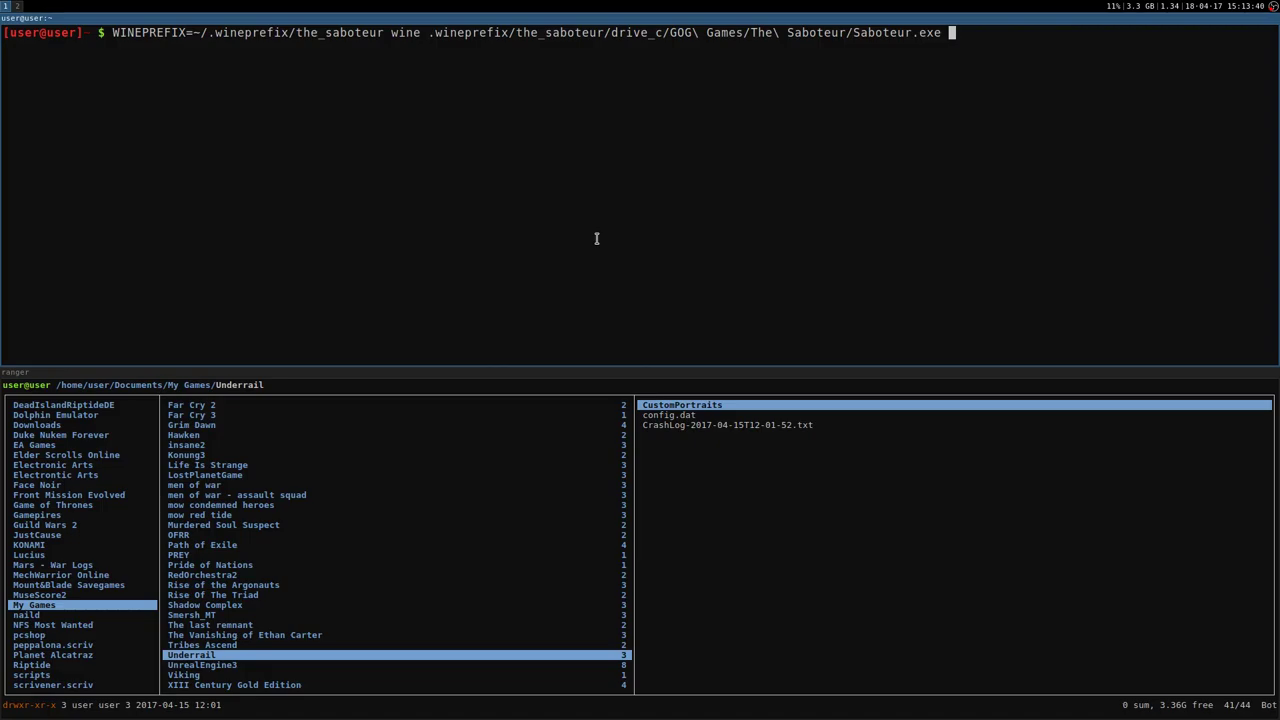
key("Return")
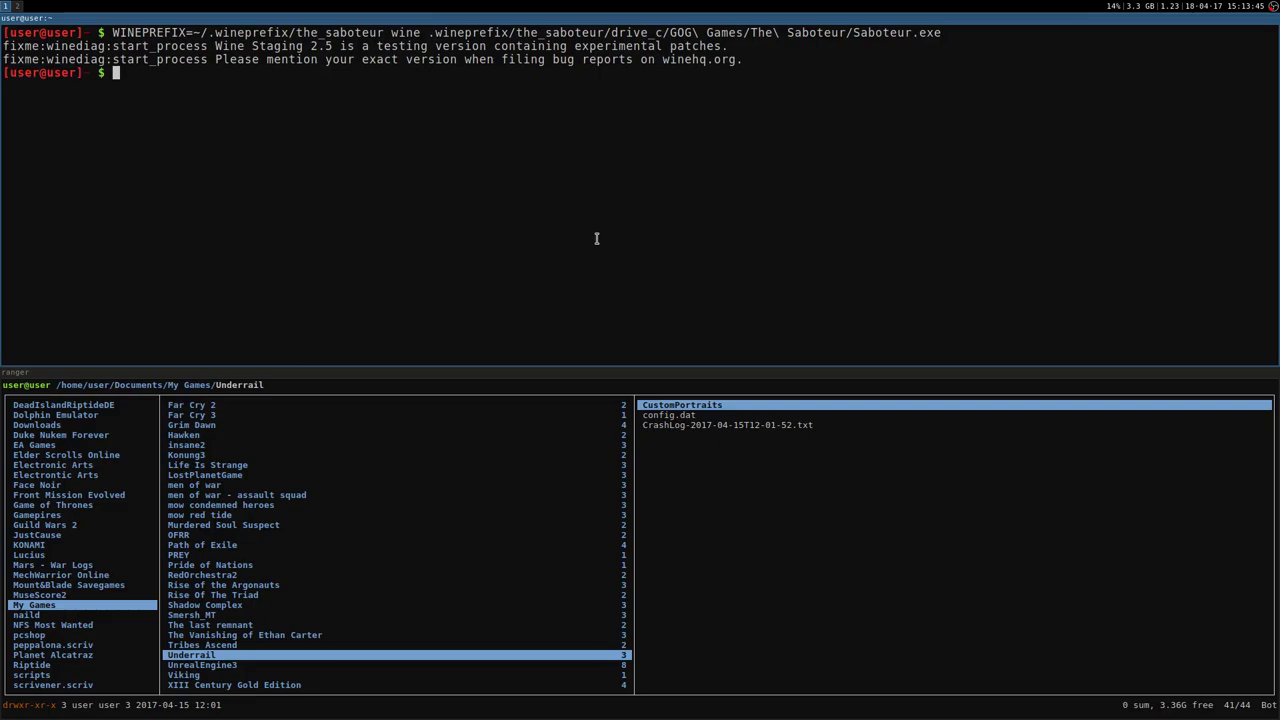
Step: Change the working directory to .wineprefix/the_saboteur/drive_c/GOG Games/The Saboteur/ and clear the terminal
type("cd .wine")
key("Tab")
type("teh")
key("BackSpace")
key("BackSpace")
key("BackSpace")
type("th")
key("Tab")
type("dri")
key("Tab")
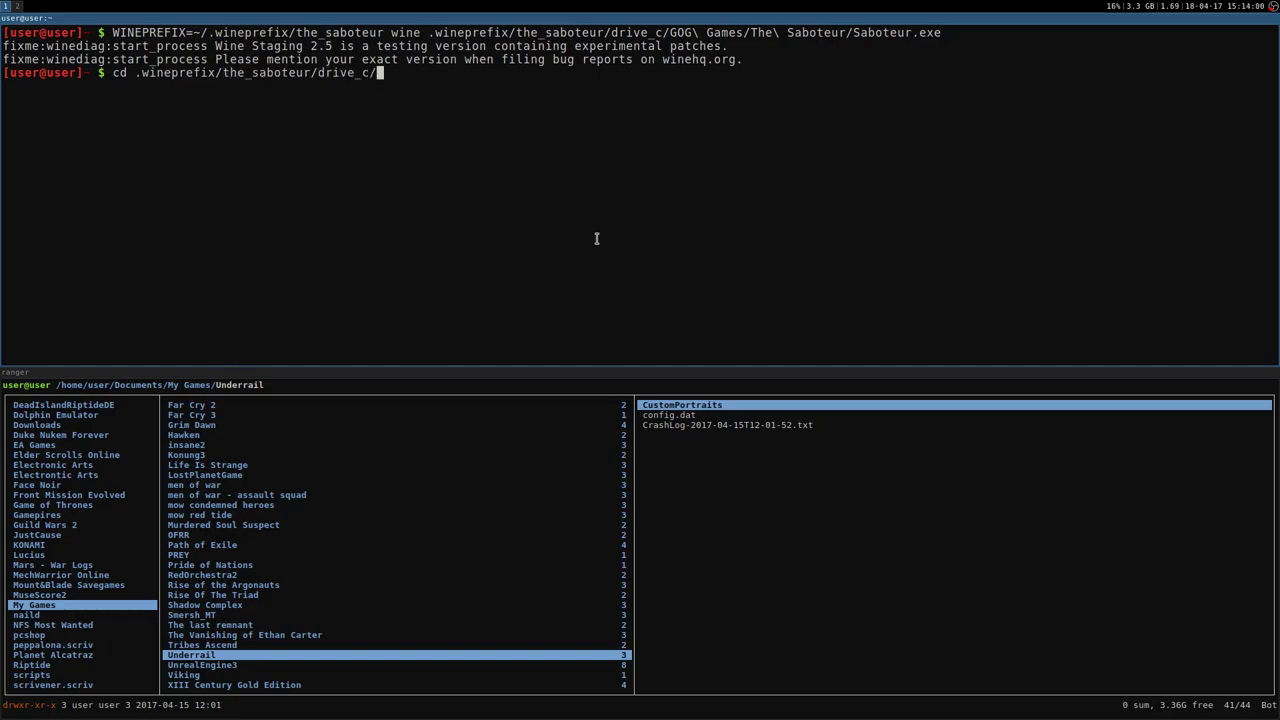
type("GOG")
key("Tab")
type("T")
key("Tab")
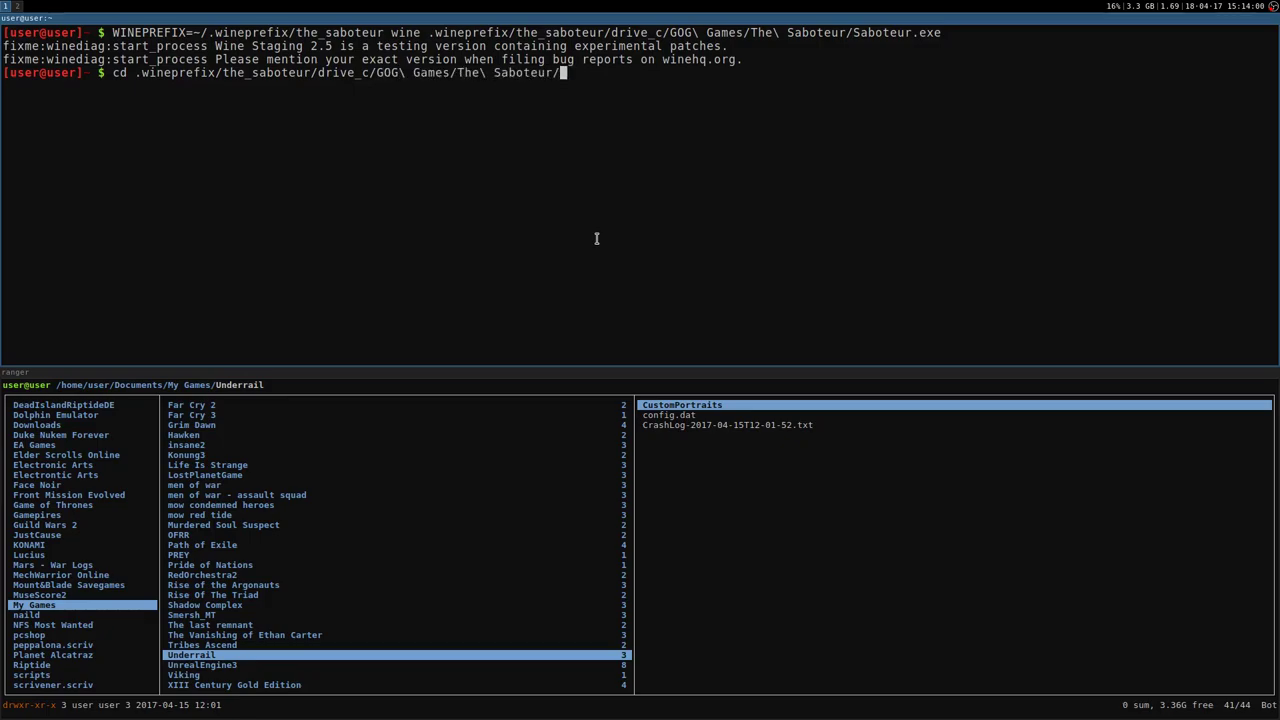
key("Return")
key("ctrl+l")
Step: Recall the Wine launch command, shorten it to WINEPREFIX=~/.wineprefix/the_saboteur wine Saboteur.exe and run it
key("Up")
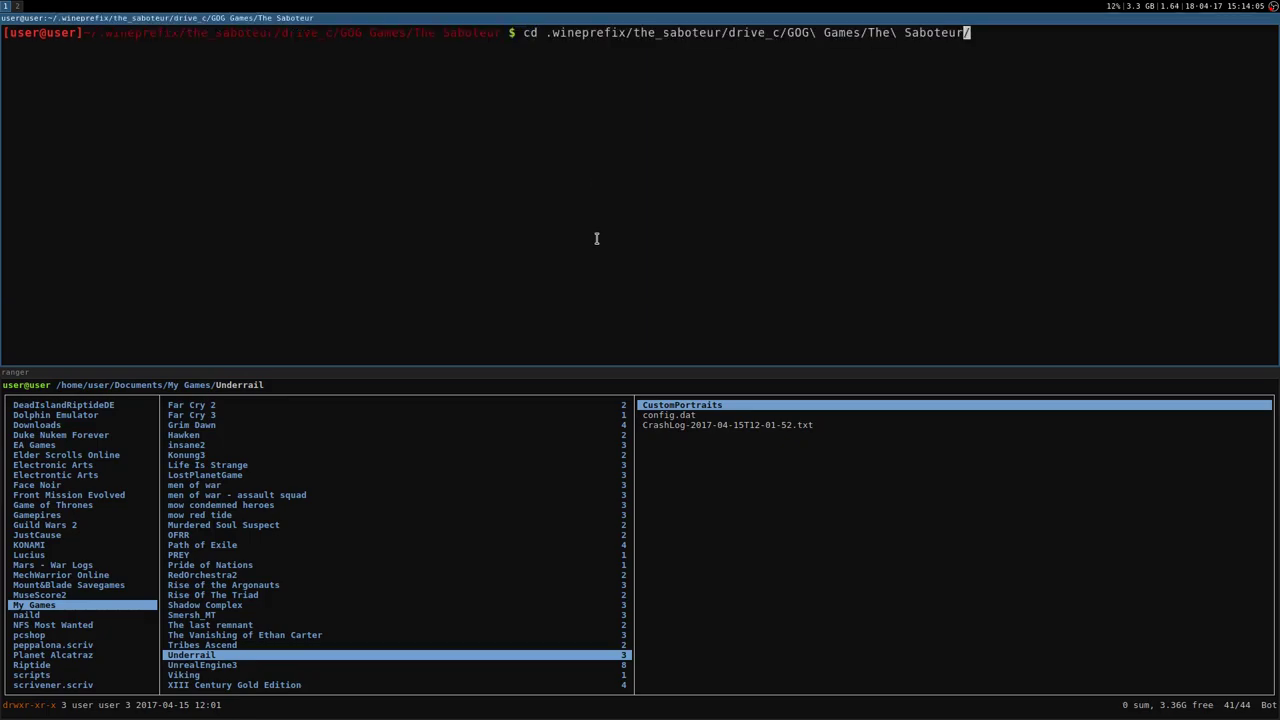
key("Up")
key("Left")
key("Left")
key("Left")
key("Left")
key("Left")
key("Left")
key("Left")
key("Left")
key("Left")
key("Left")
key("Left")
key("Left")
key("Left")
key("Left")
key("Left")
key("Left")
key("Left")
key("Left")
key("Left")
key("Left")
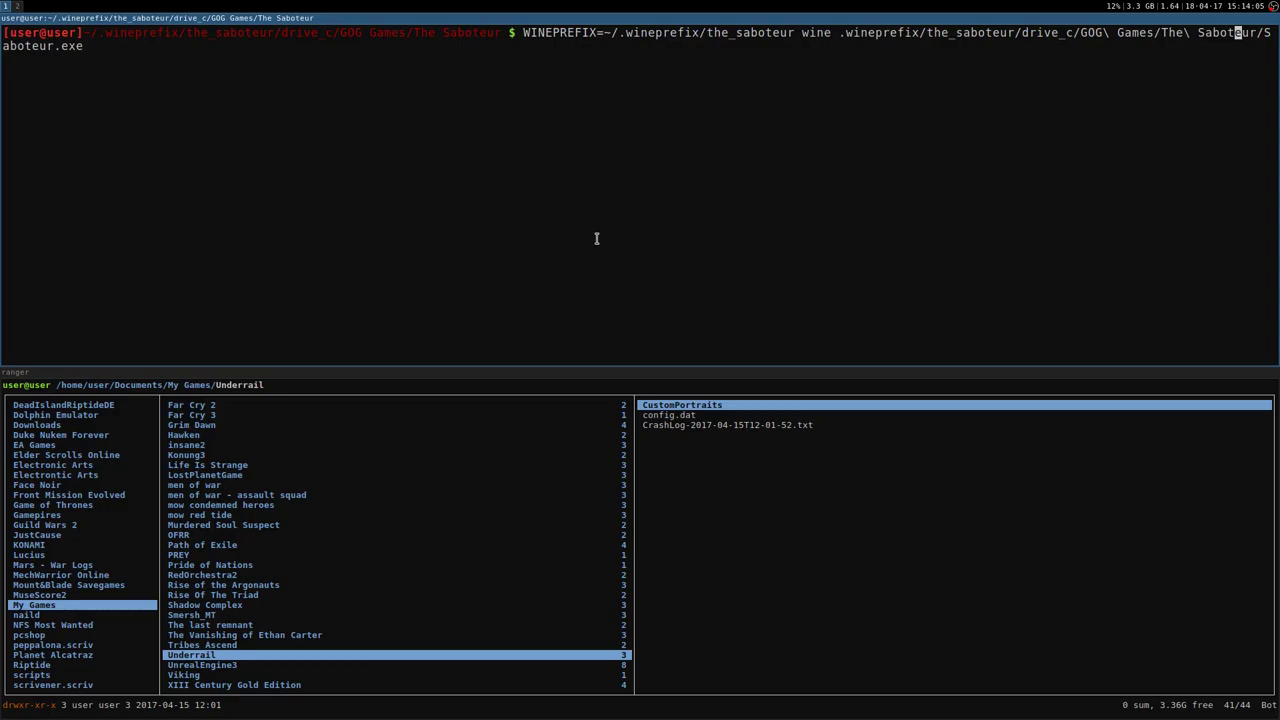
key("BackSpace")
key("BackSpace")
key("BackSpace")
key("BackSpace")
key("BackSpace")
key("BackSpace")
key("BackSpace")
key("BackSpace")
key("BackSpace")
key("BackSpace")
key("BackSpace")
key("BackSpace")
key("BackSpace")
key("BackSpace")
key("BackSpace")
key("BackSpace")
key("BackSpace")
key("BackSpace")
key("BackSpace")
key("BackSpace")
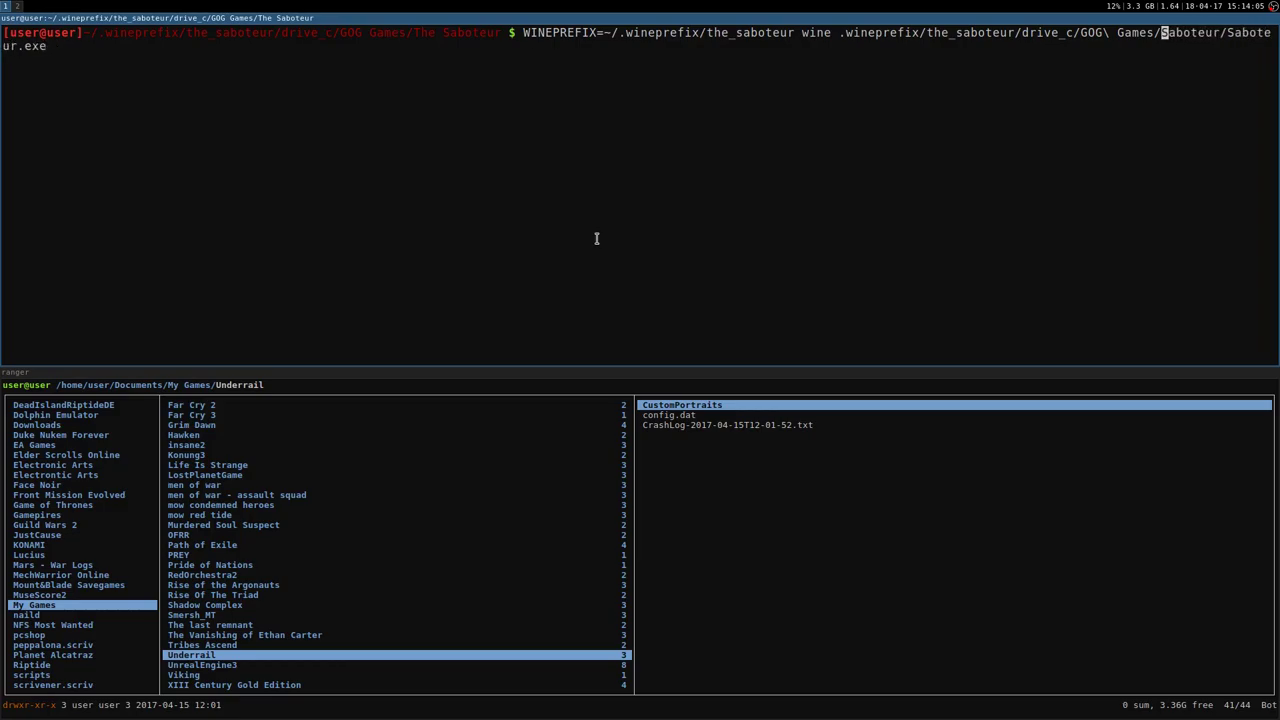
key("BackSpace")
key("BackSpace")
key("BackSpace")
key("BackSpace")
key("BackSpace")
key("BackSpace")
key("BackSpace")
key("BackSpace")
key("BackSpace")
key("BackSpace")
key("BackSpace")
key("BackSpace")
key("BackSpace")
key("BackSpace")
key("BackSpace")
key("BackSpace")
key("BackSpace")
key("BackSpace")
key("BackSpace")
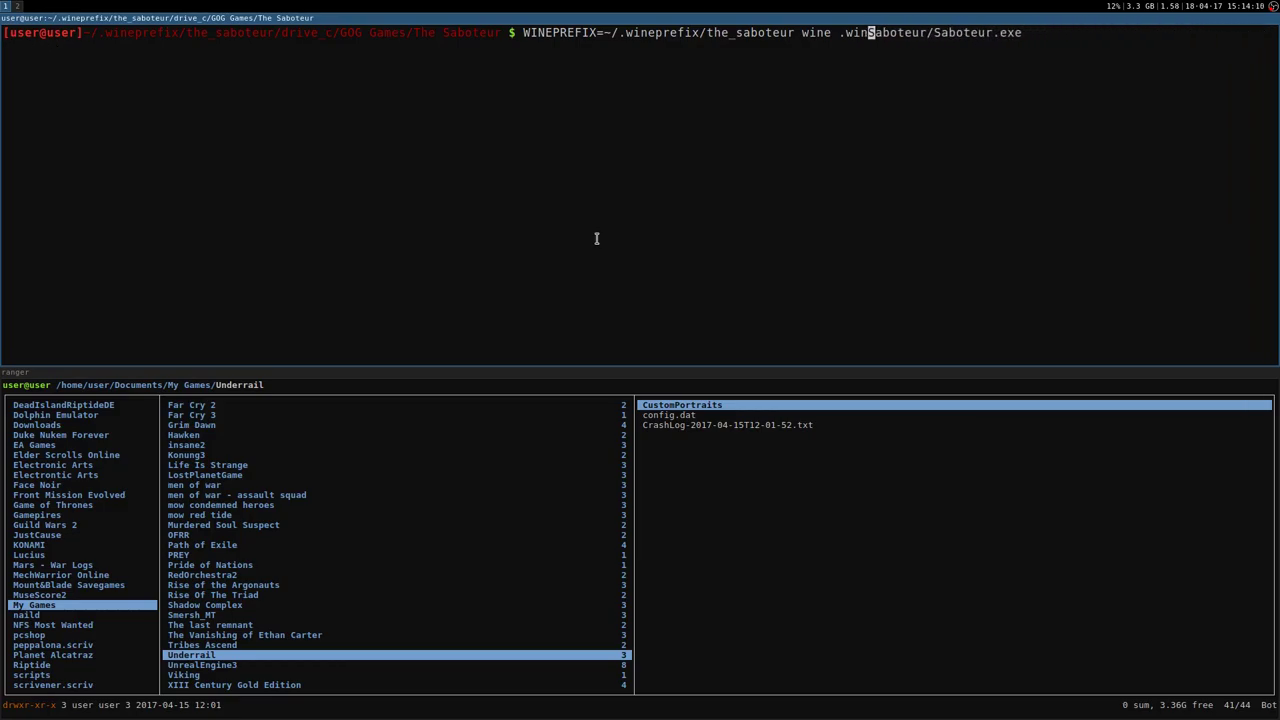
key("Delete")
key("Delete")
key("Delete")
key("Delete")
key("Delete")
key("Delete")
key("Delete")
key("Delete")
key("Delete")
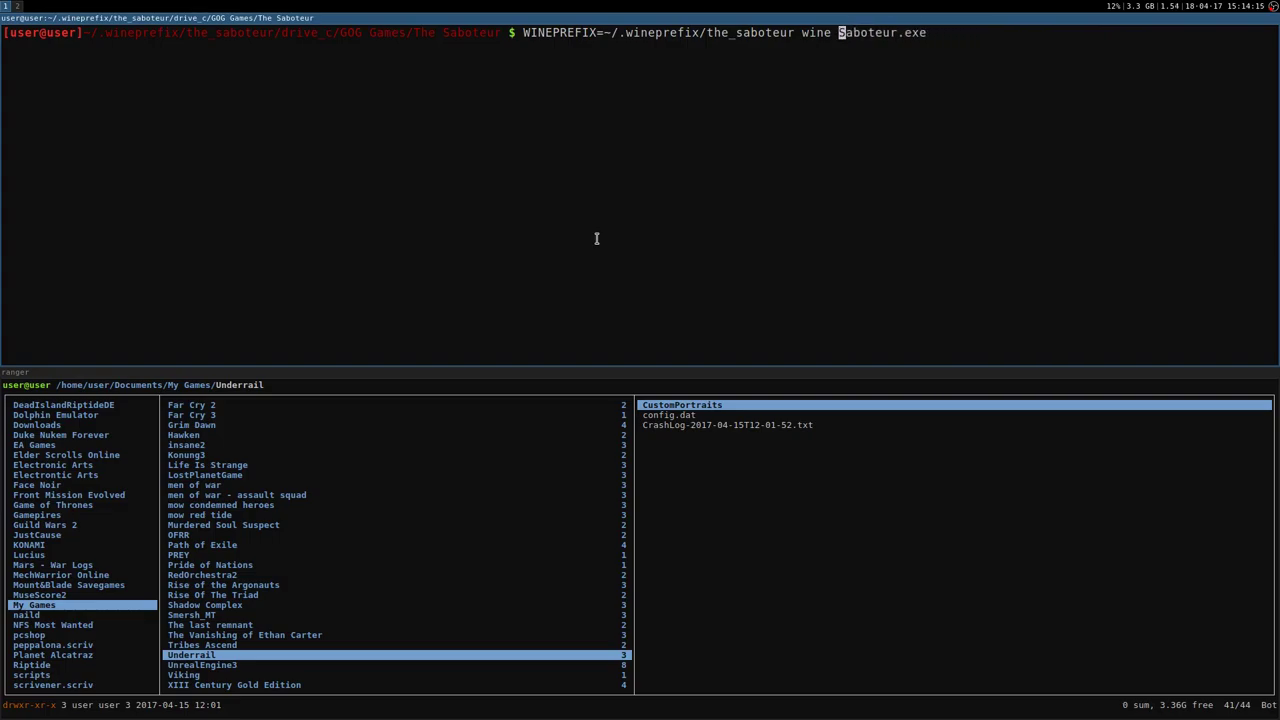
key("Return")
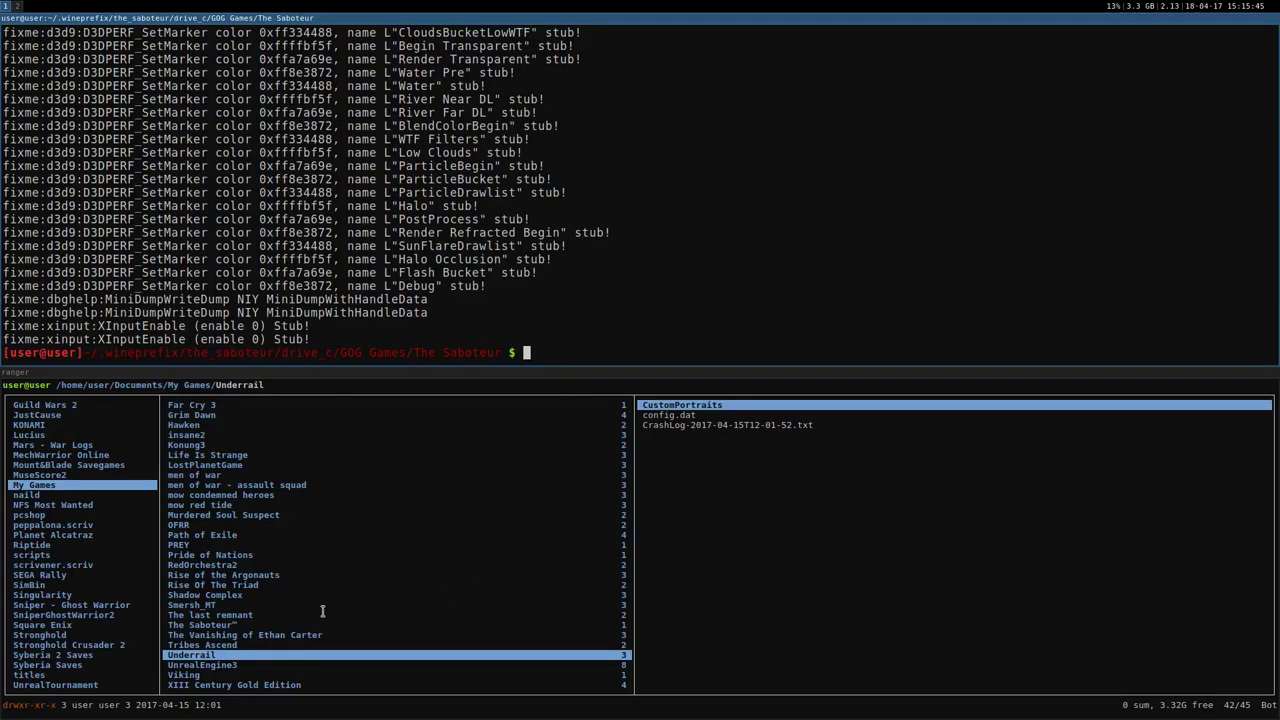
Step: Discard the recalled launch command, then open The Saboteur™ folder under Documents/My Games in ranger and check its contents
key("Up")
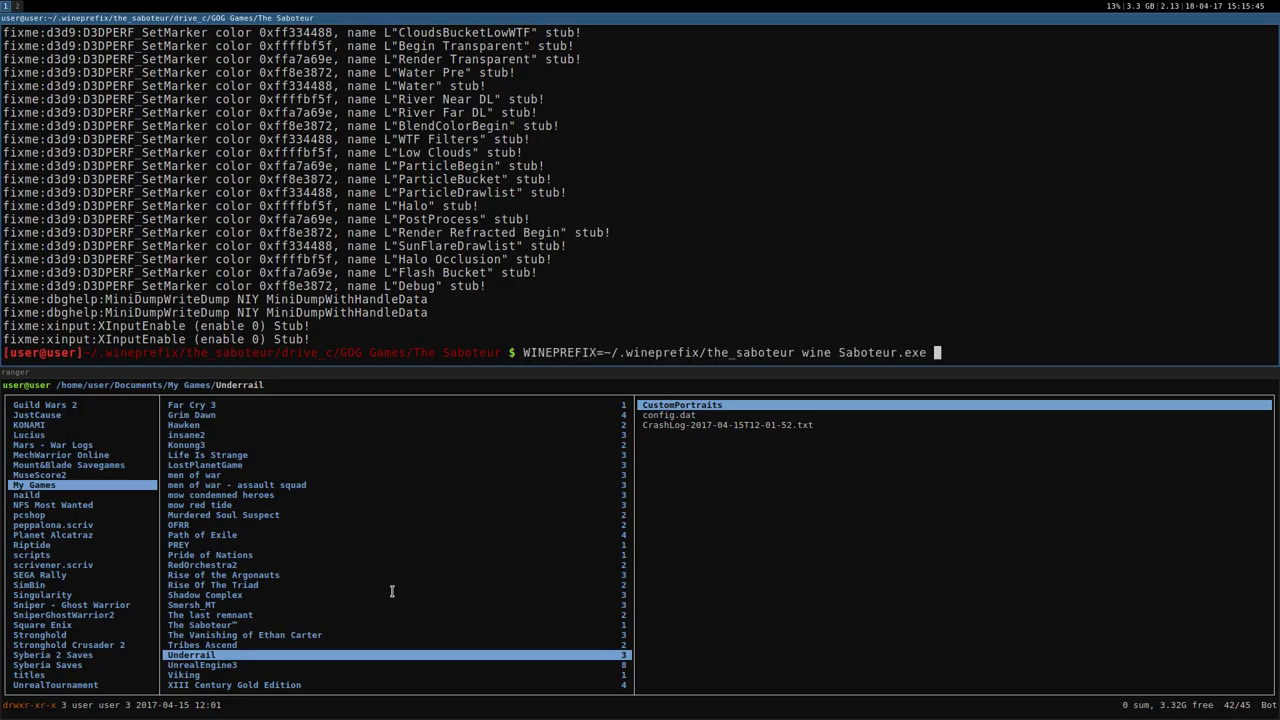
key("ctrl+u")
key("super+Down")
key("Up")
key("Up")
key("Up")
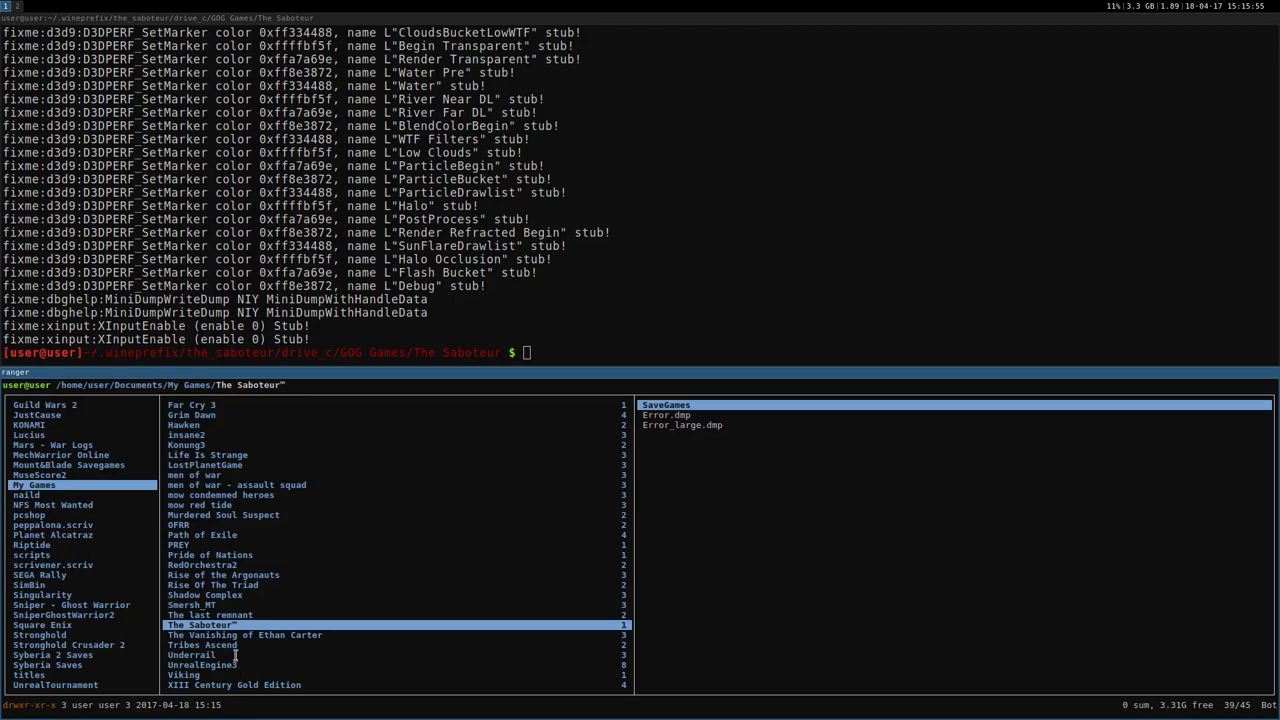
key("l")
key("j")
key("j")
key("k")
key("k")
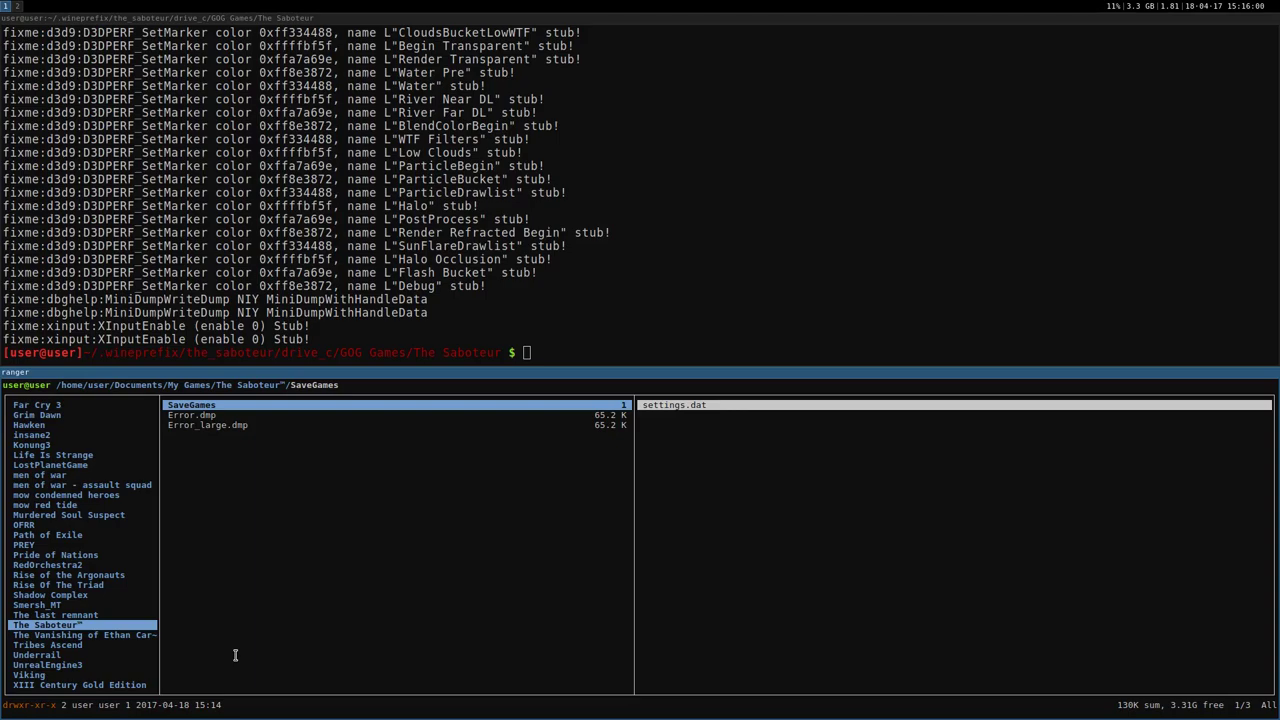
Step: Try to run the game's video setup from the terminal with WINEPREFIX=~/.wineprefix/the_saboteur wine VideoSetup.exe
left_click(464, 282)
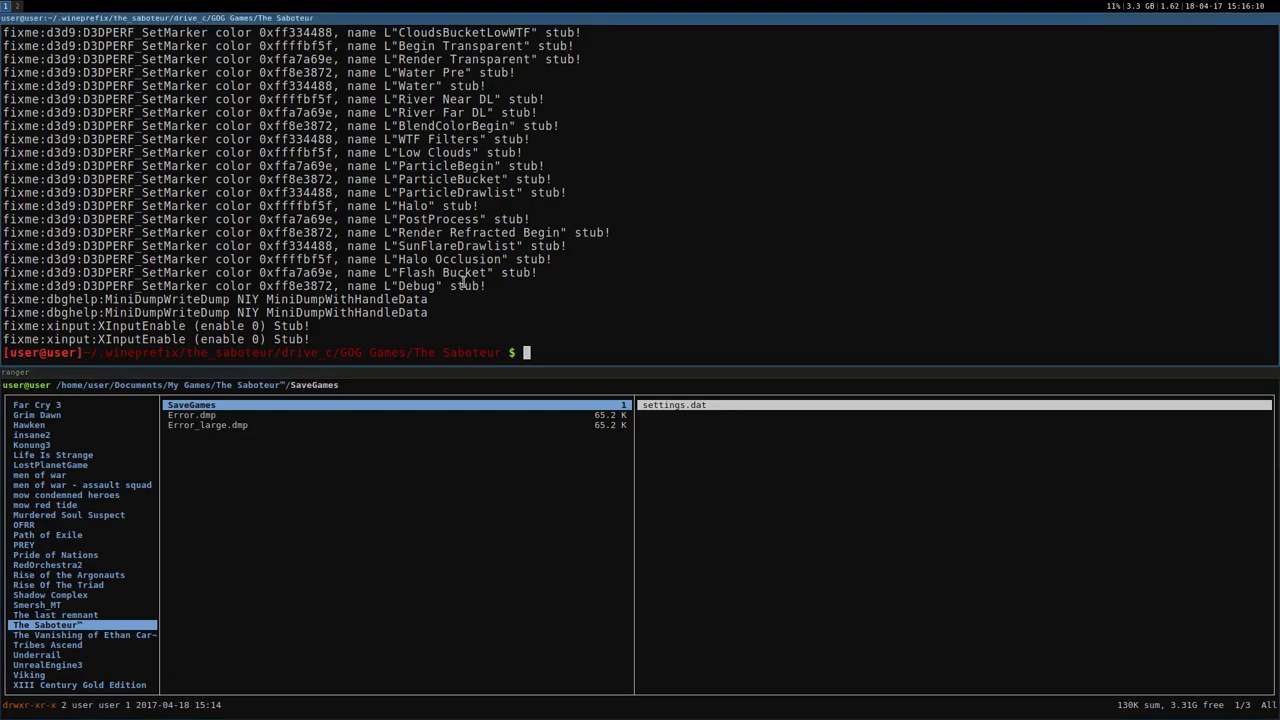
key("Up")
key("BackSpace")
key("BackSpace")
key("BackSpace")
key("BackSpace")
key("BackSpace")
key("BackSpace")
key("BackSpace")
key("BackSpace")
key("BackSpace")
key("BackSpace")
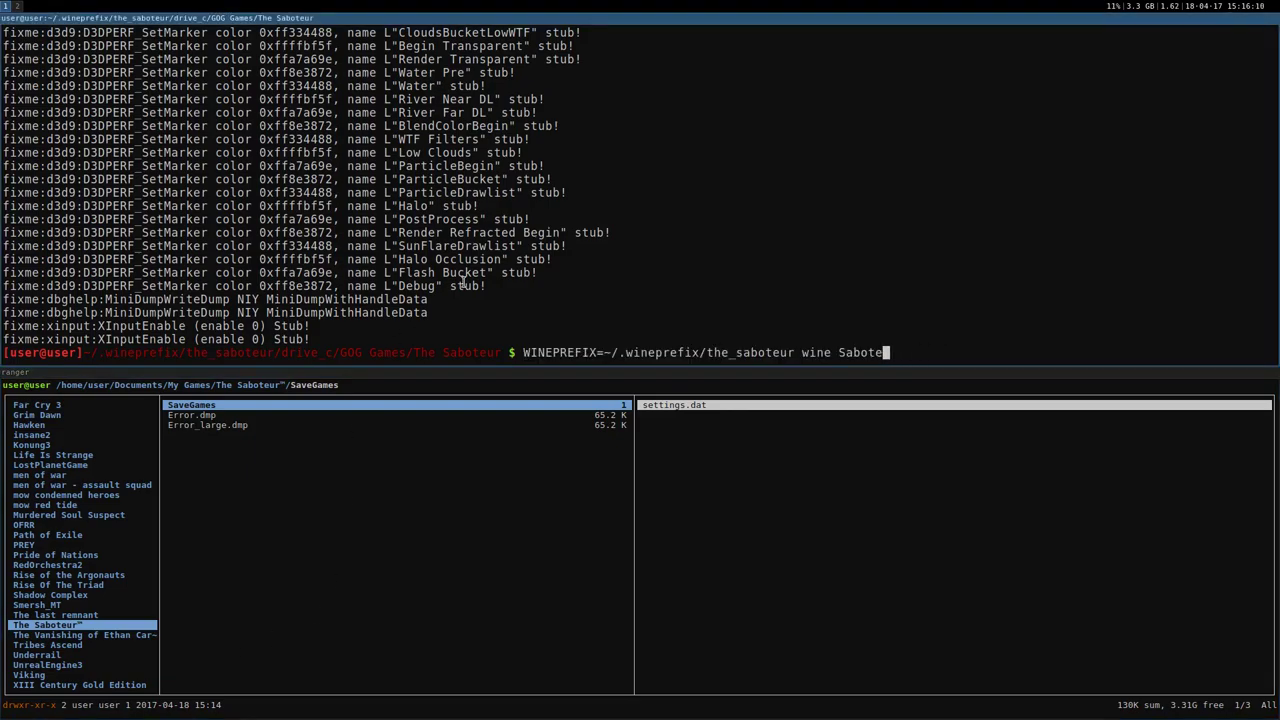
key("BackSpace")
key("BackSpace")
type("VideoSetup.exe")
key("Return")
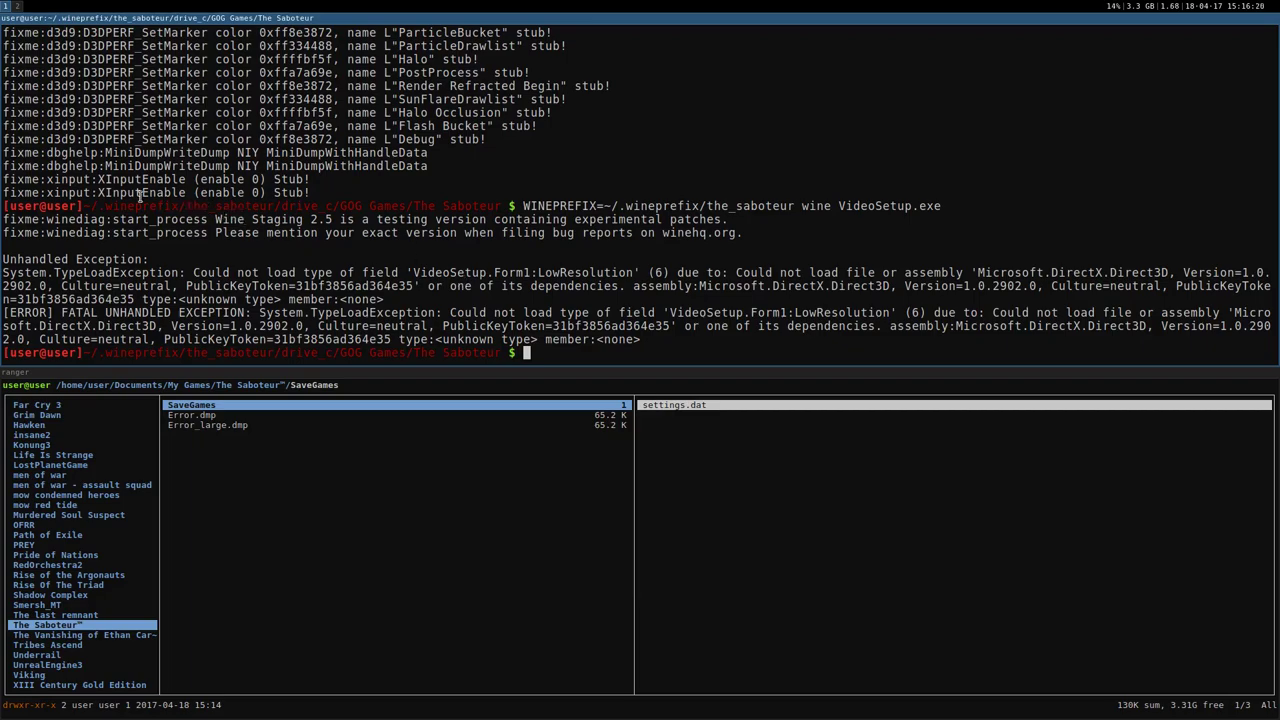
Step: Clear the terminal and open the prefix's Wine configuration with WINEPREFIX=~/.wineprefix/the_saboteur winecfg Saboteur.exe
key("ctrl+l")
key("Up")
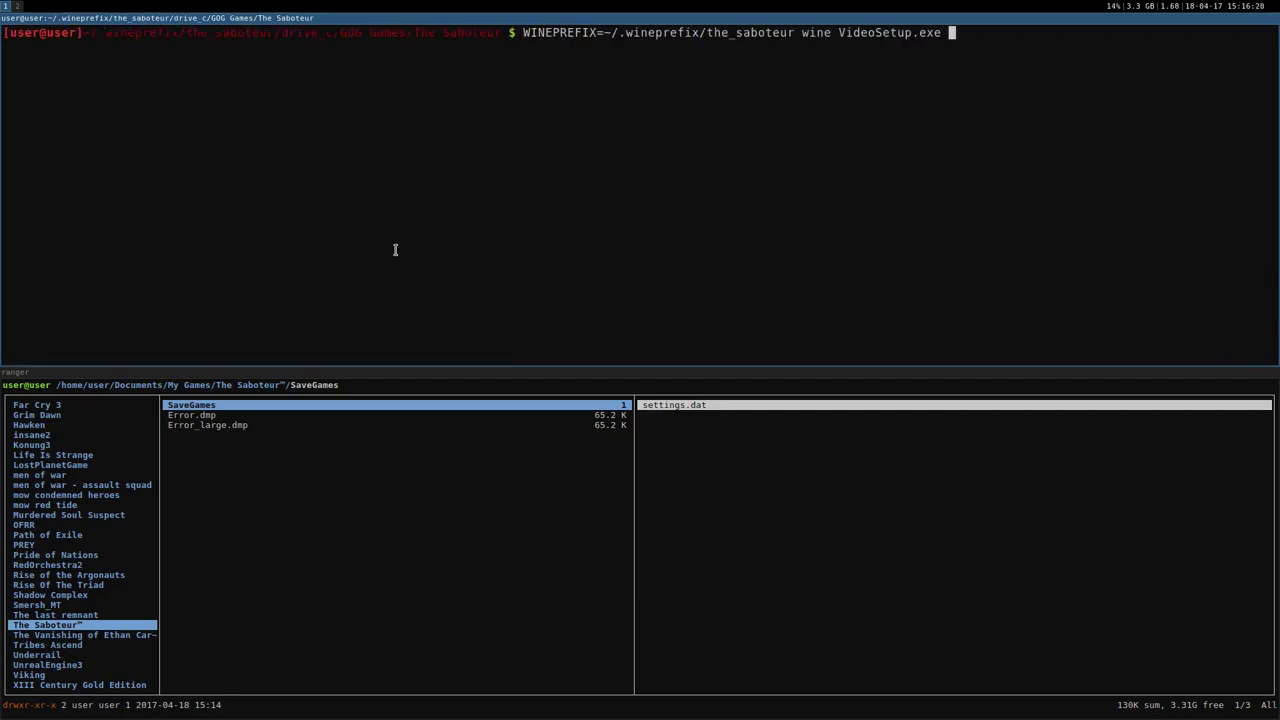
key("Up")
key("Left")
key("Left")
key("Left")
key("Left")
key("Left")
key("Left")
key("Left")
key("Left")
key("Left")
key("Left")
key("Left")
key("Left")
key("Left")
key("Left")
type("cfg")
key("Return")
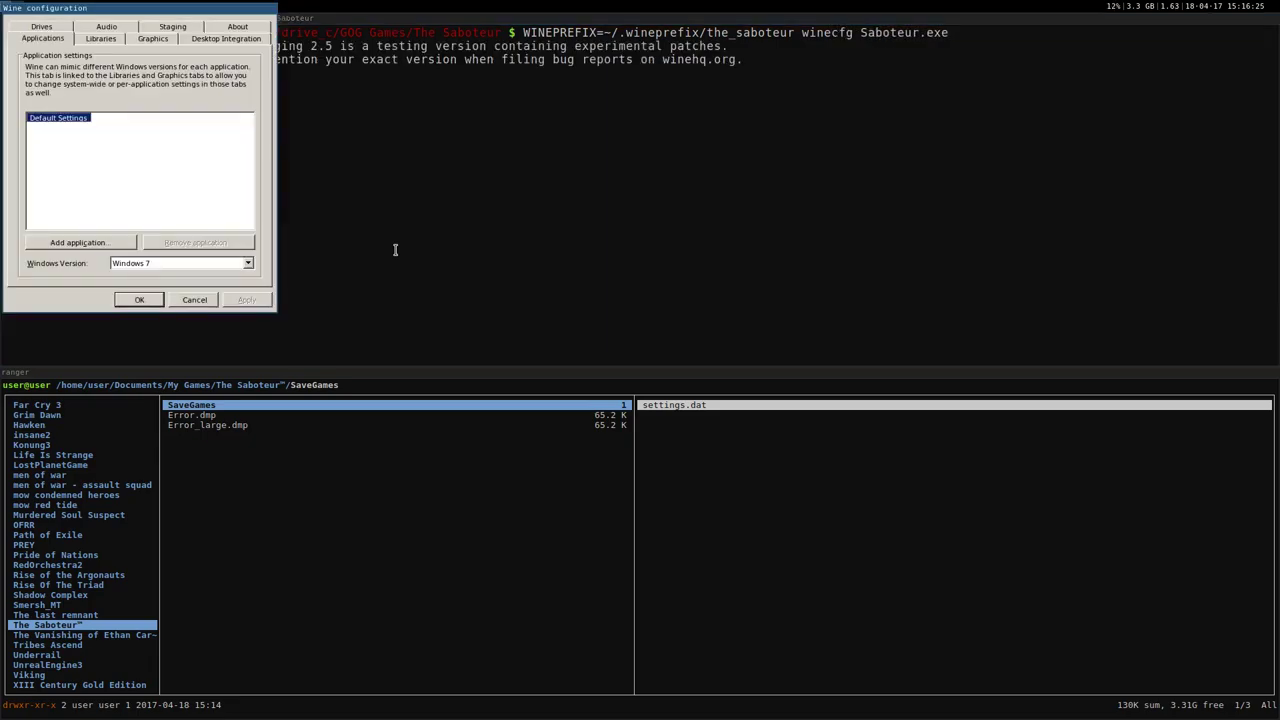
Step: Enable Gallium Nine for better D3D9 graphic performance in the Wine staging settings and accept the configuration
left_click(166, 29)
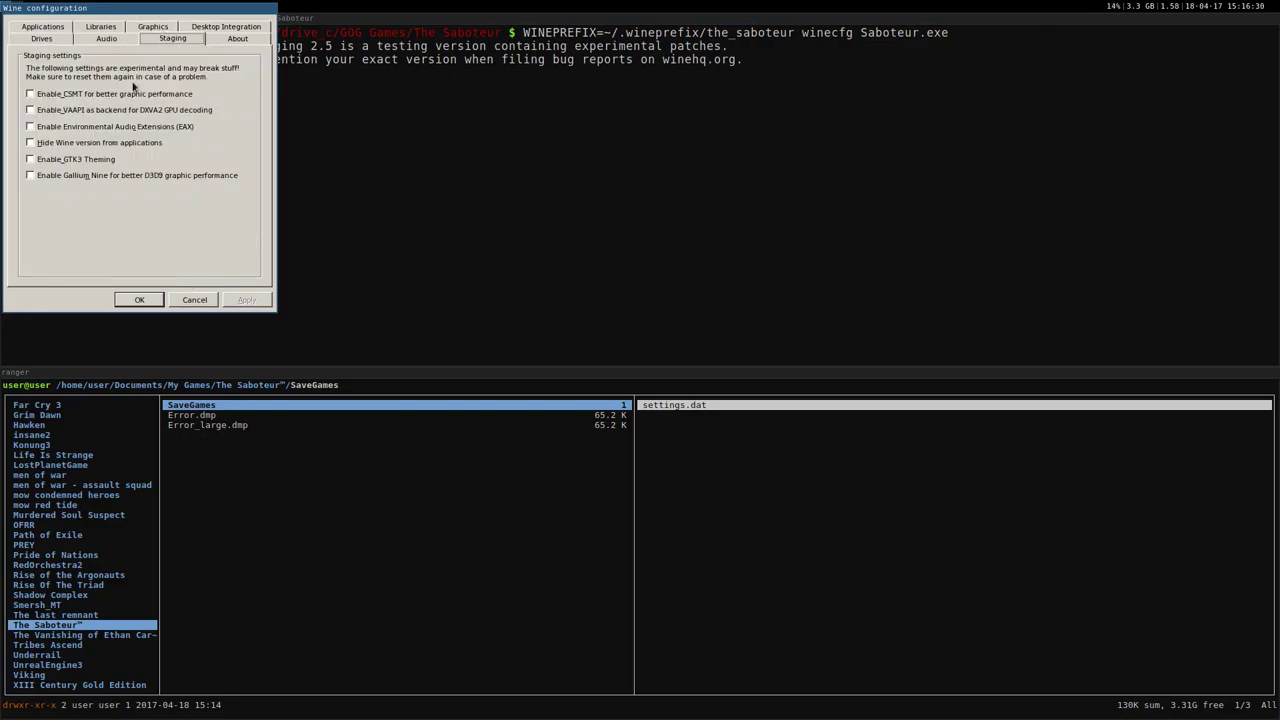
left_click(30, 176)
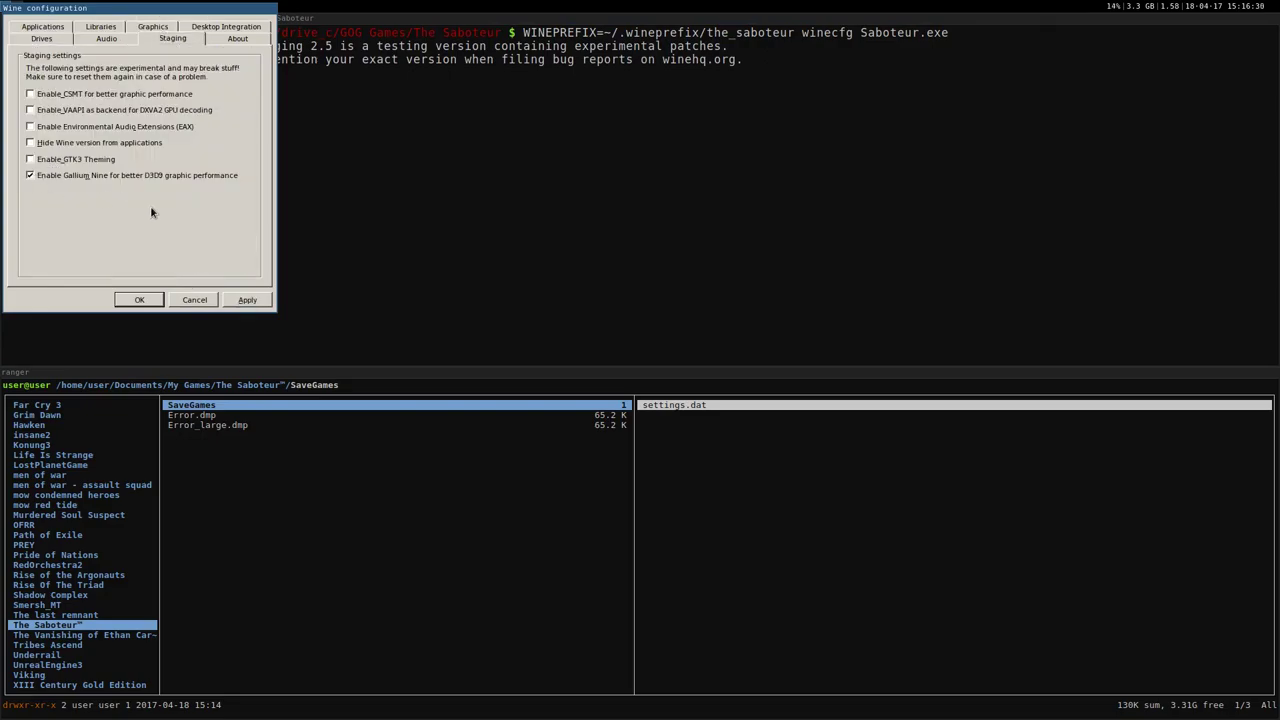
left_click(133, 300)
Step: Recall the earlier Wine command for Saboteur.exe in the terminal and launch the game
key("Up")
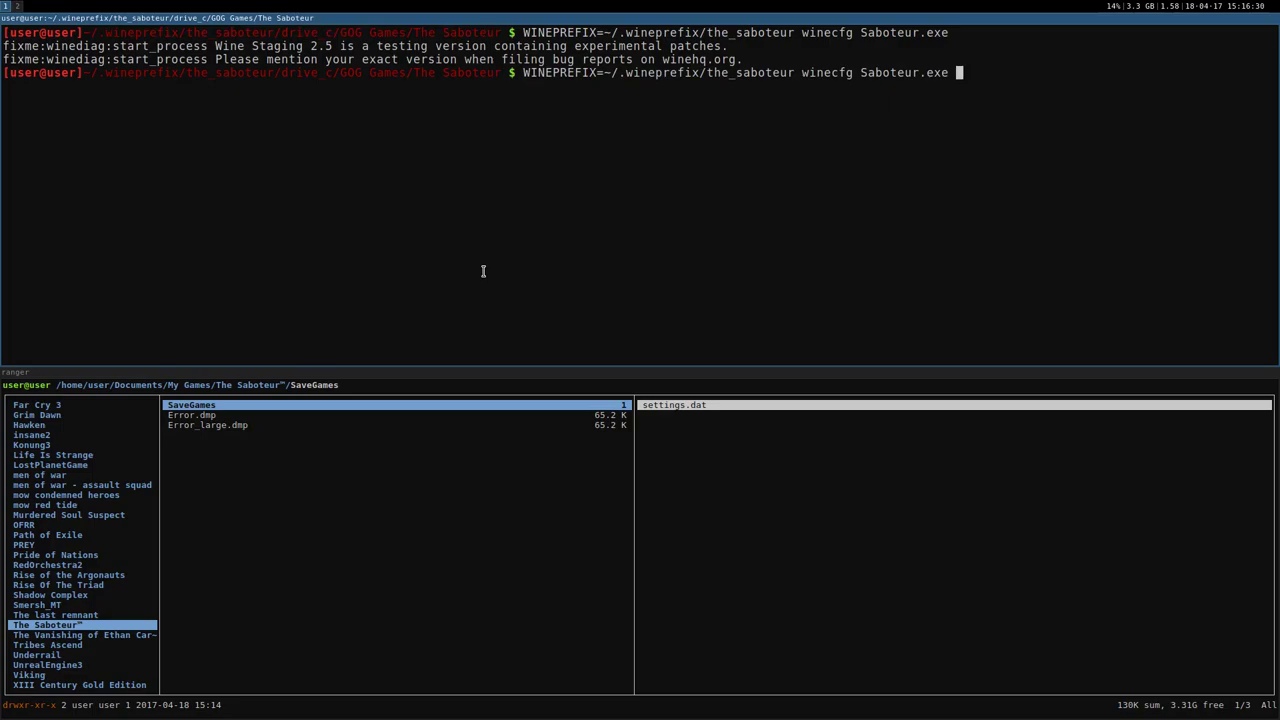
key("Up")
key("Up")
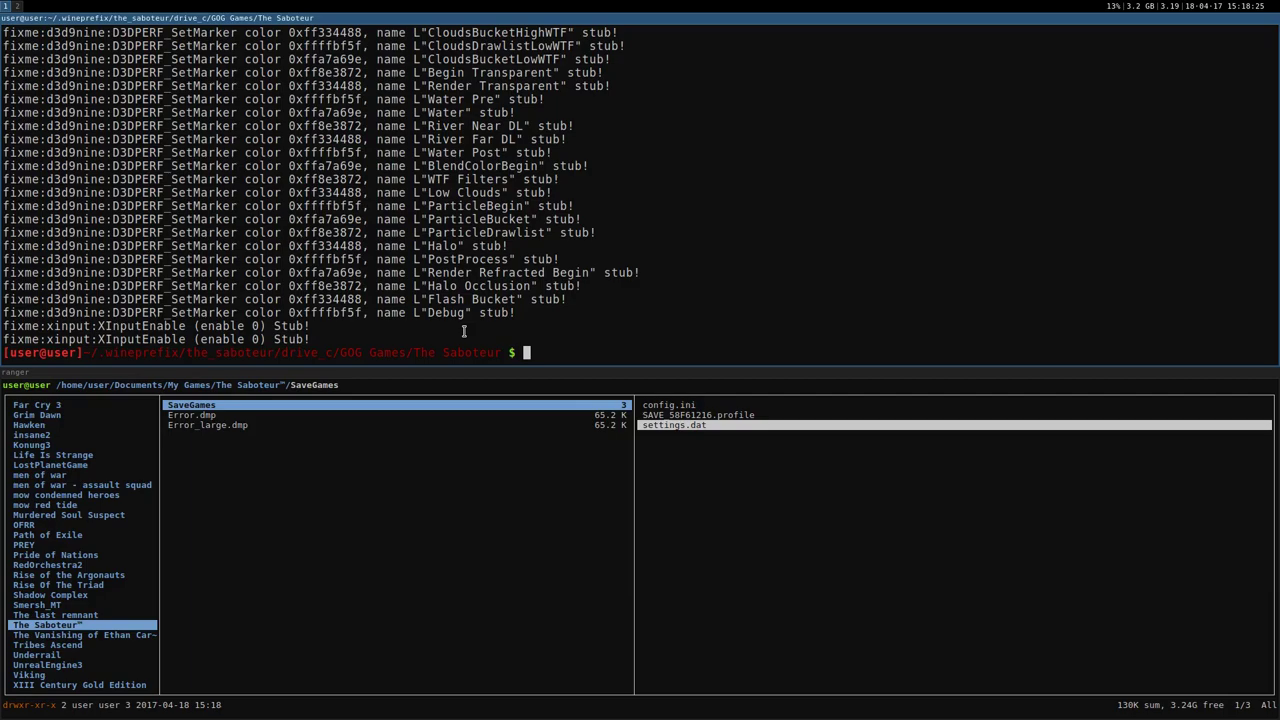
Step: Enter the SaveGames folder in ranger and open config.ini with nano
left_click(386, 568)
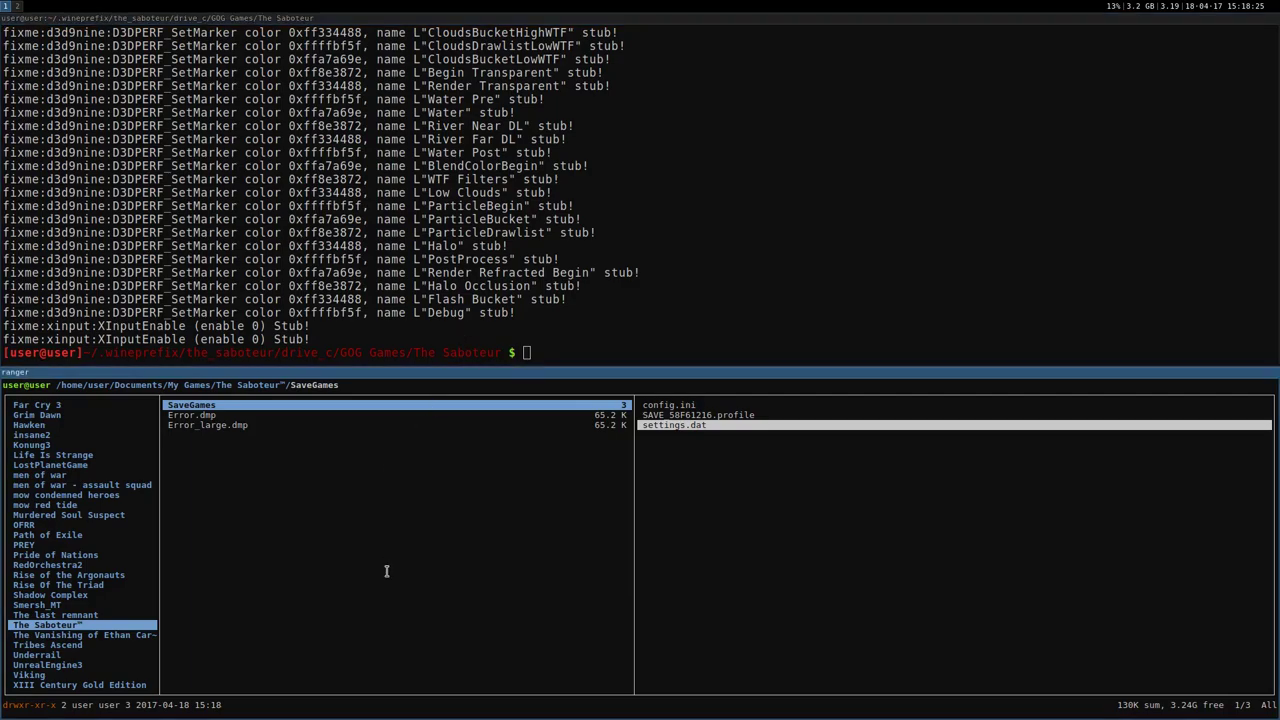
key("j")
key("k")
key("l")
key("k")
key("k")
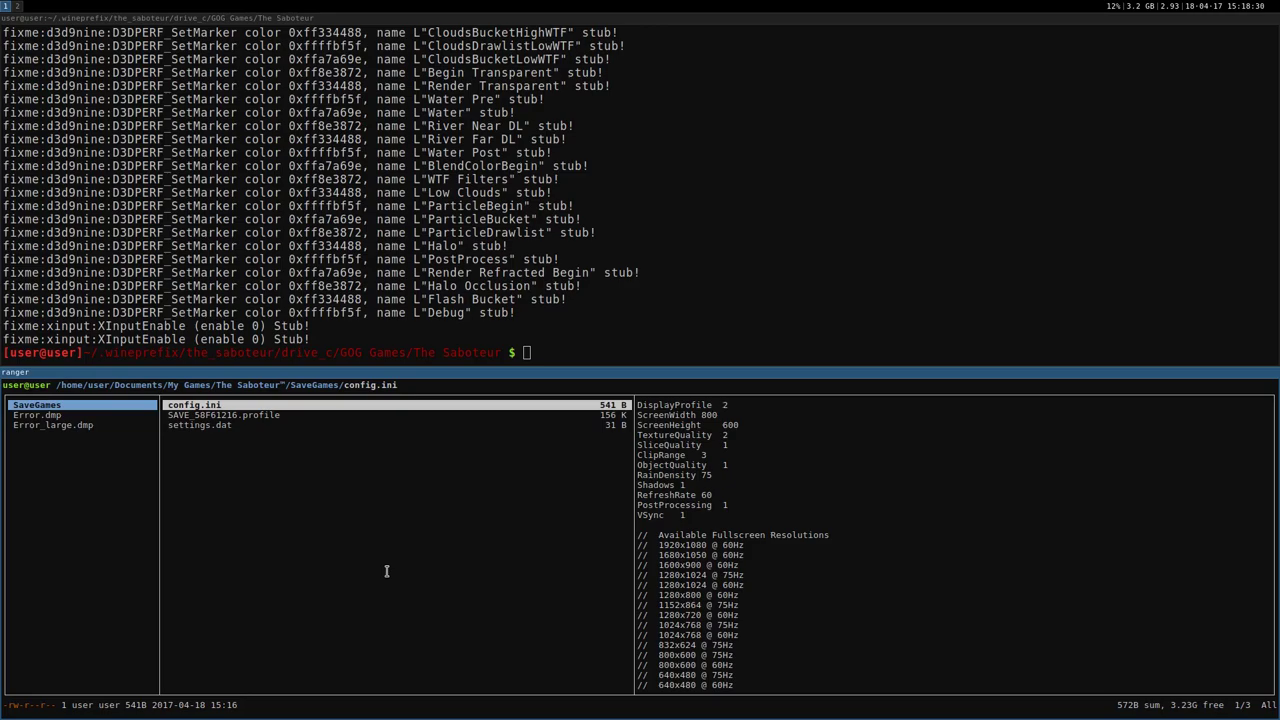
type("r")
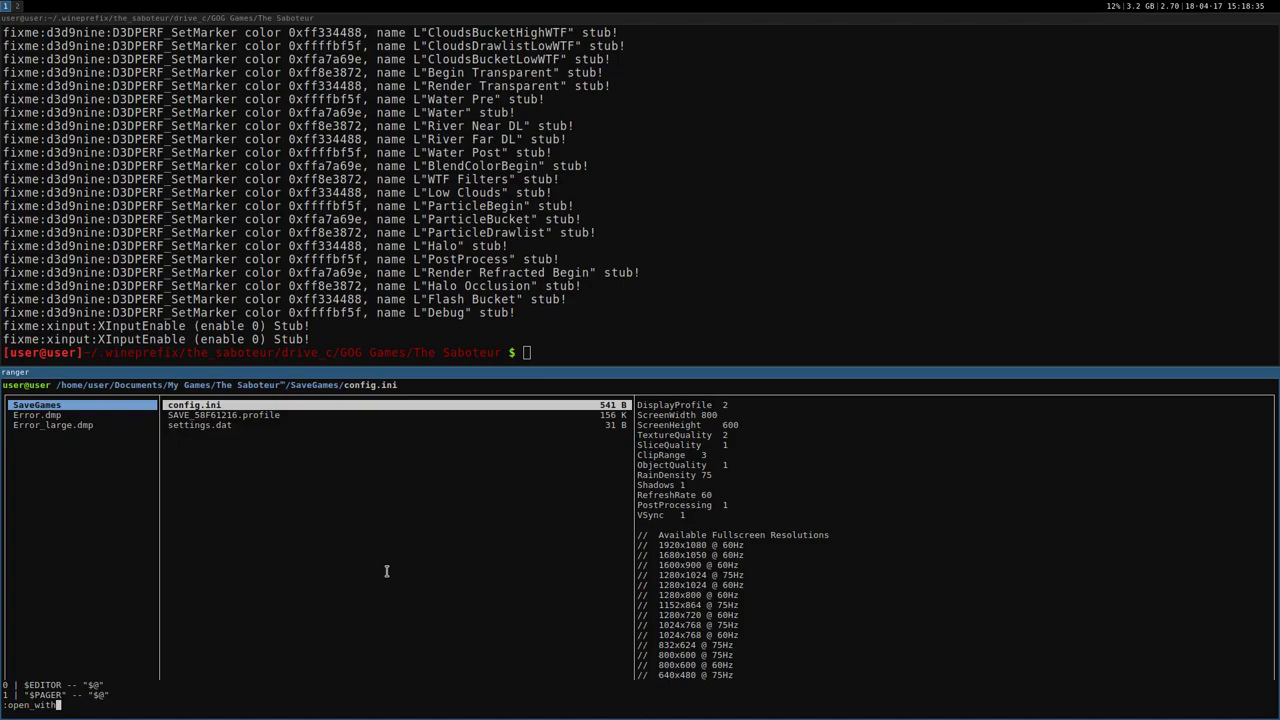
type(" nano")
key("Return")
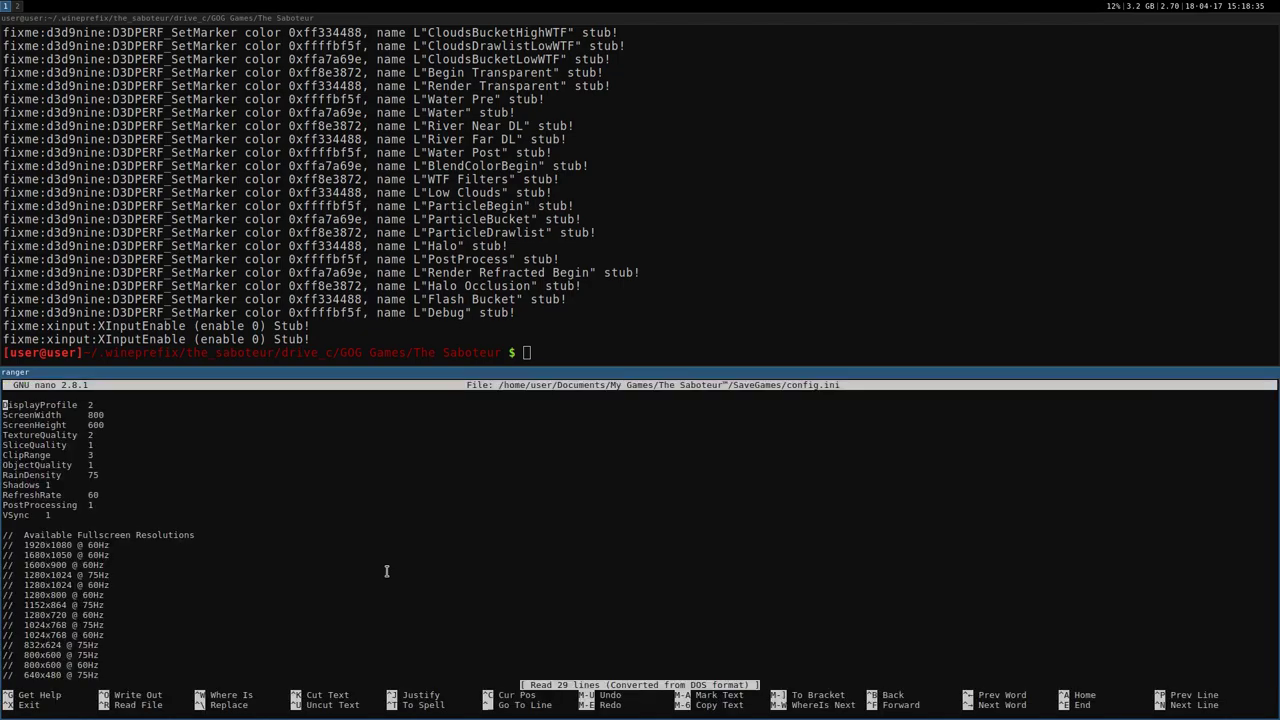
Step: Set the ScreenWidth value in config.ini to 1920
key("Down")
key("Down")
key("Right")
key("Right")
key("Right")
key("Right")
key("Right")
key("Right")
key("Right")
key("Right")
key("Right")
key("End")
key("Up")
key("Left")
key("Left")
key("Left")
key("Delete")
key("Delete")
key("Delete")
type("1920")
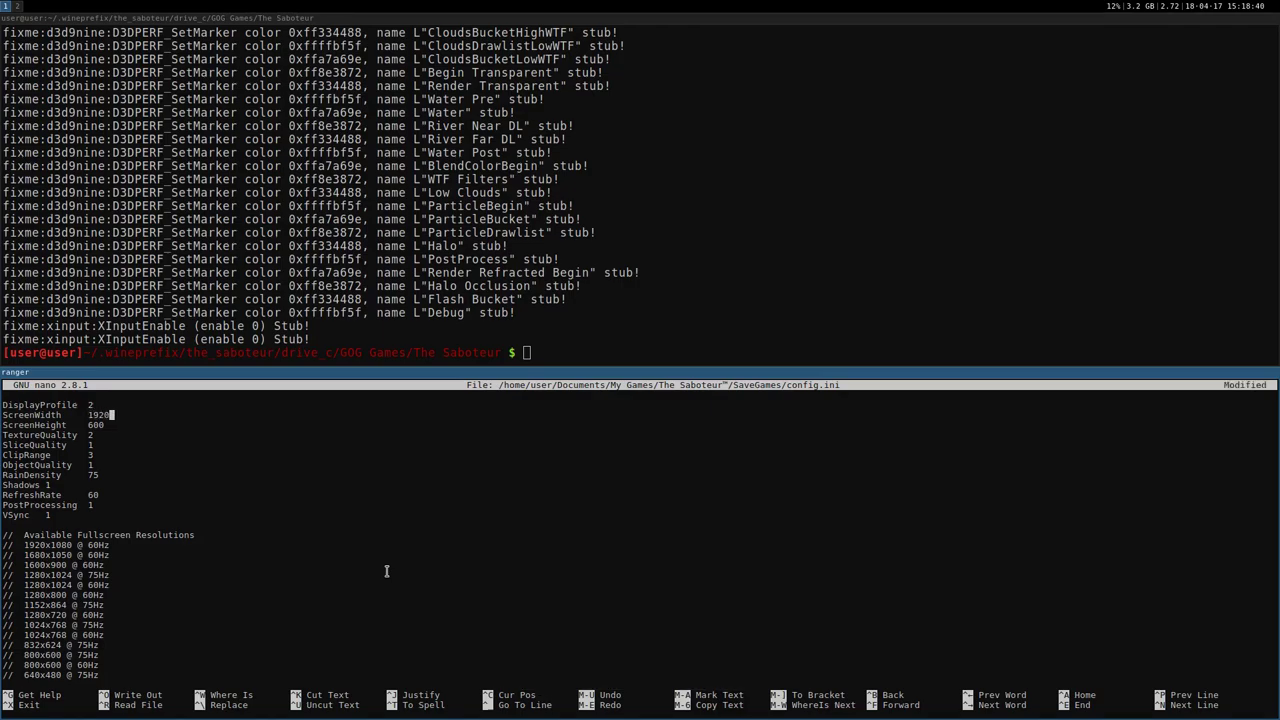
Step: Set the ScreenHeight value in config.ini to 1080
key("Down")
key("Left")
key("Left")
key("Left")
type("1080")
Step: Turn off vertical sync in config.ini by setting VSync to 0
key("Down")
key("Down")
key("Down")
key("Down")
key("Down")
key("Down")
key("Down")
key("Down")
key("Down")
key("Left")
type("0")
Step: Review the remaining graphics entries in config.ini, such as texture quality, clip range and rain density
key("Up")
key("Up")
key("Up")
key("Up")
key("Up")
key("Up")
key("Up")
key("Right")
key("Right")
key("Right")
key("Right")
key("Right")
key("Right")
key("Down")
key("Down")
key("Down")
key("Up")
key("Up")
key("Up")
key("Up")
Step: Save config.ini under its existing name and exit nano
key("ctrl+x")
key("y")
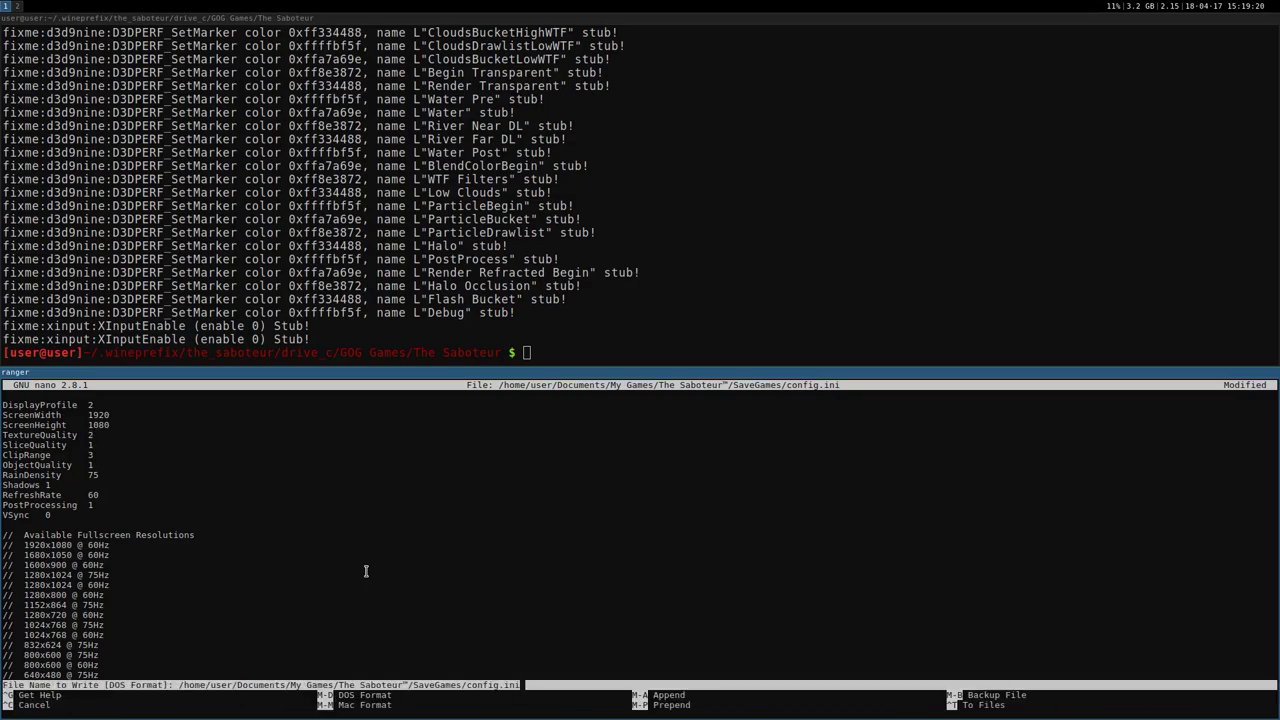
key("Return")
Step: Relaunch the game from the terminal by repeating its Wine command, then continue the existing game from the main menu
key("super+Up")
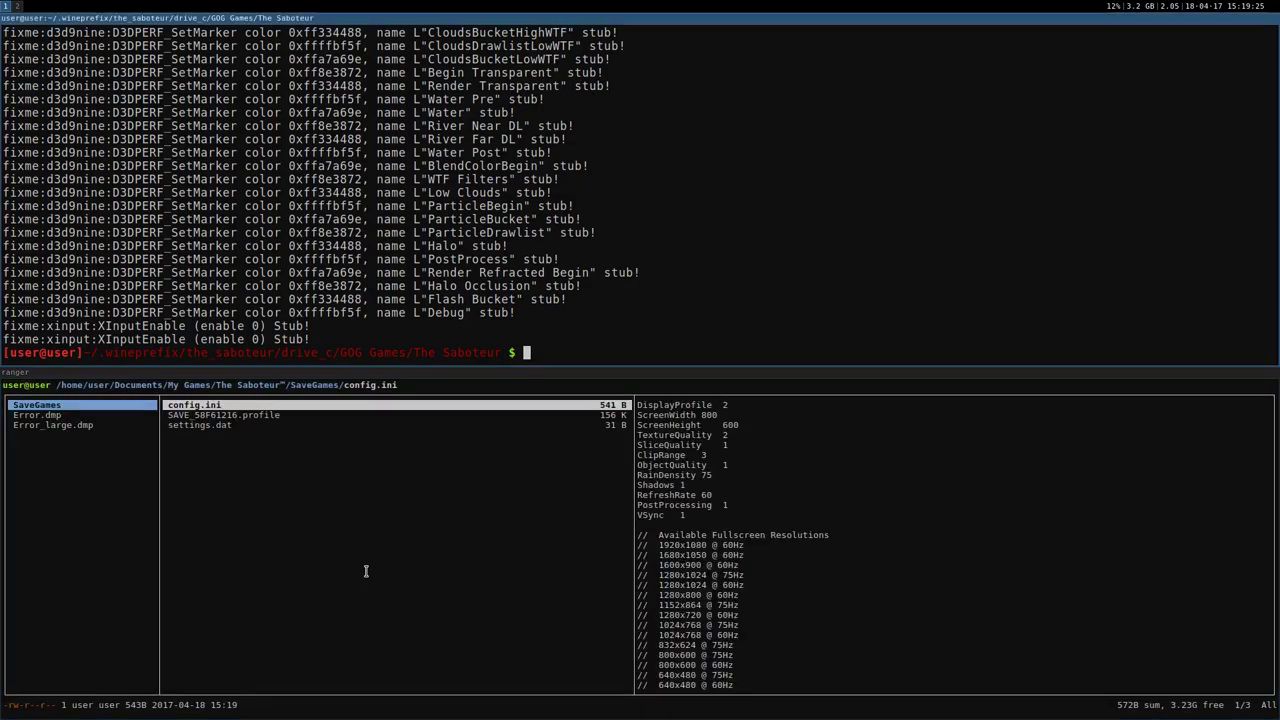
key("Up")
key("Return")
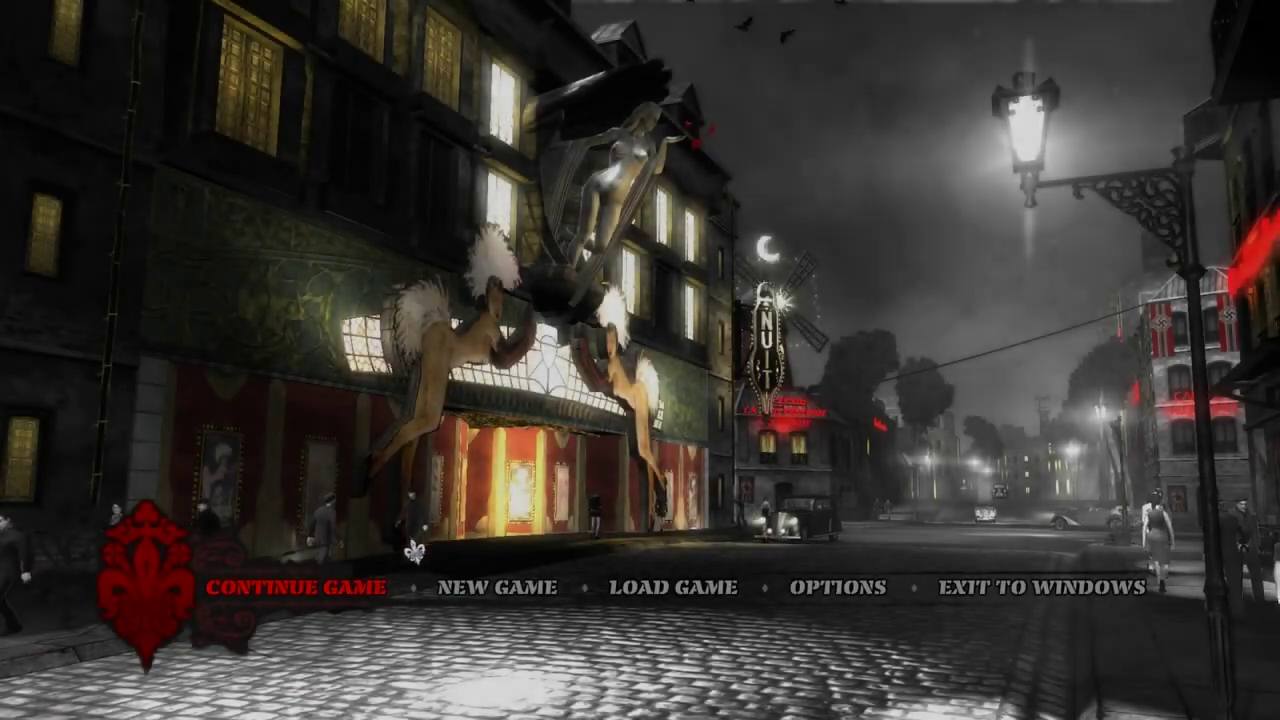
left_click(340, 588)
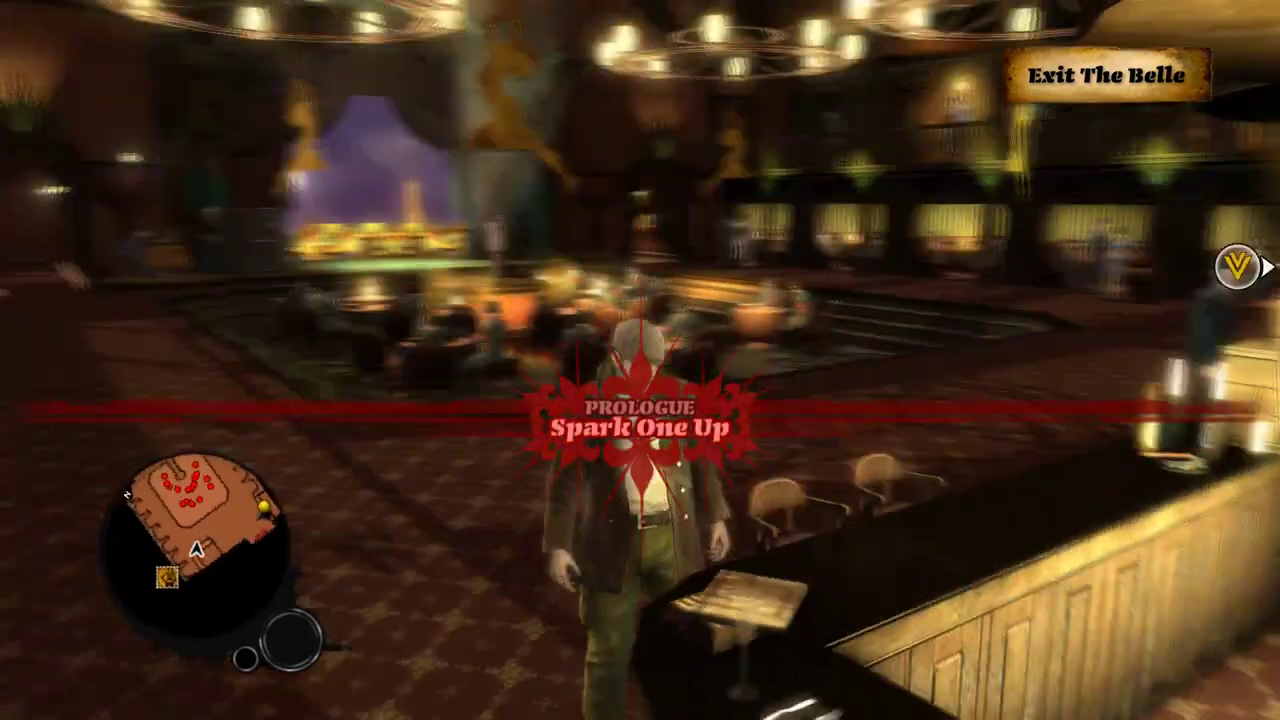
Step: Walk the character around inside the Belle to check how the game runs
key("w")
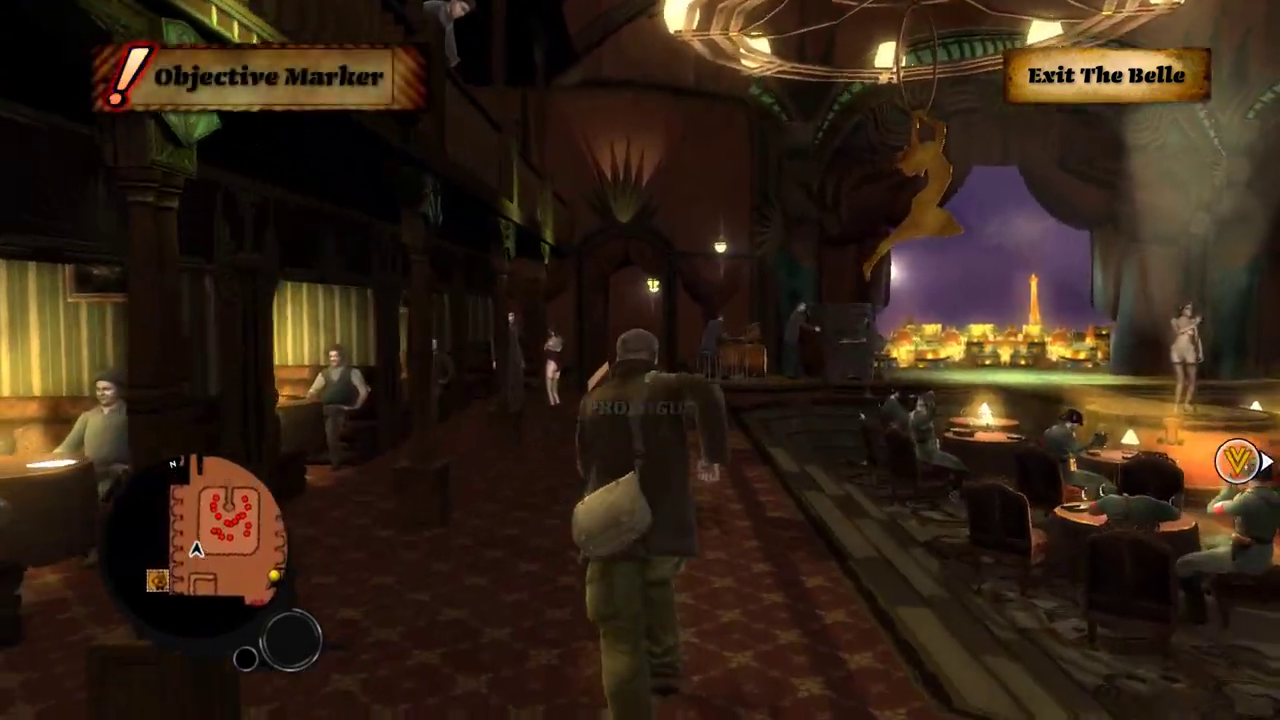
key("s")
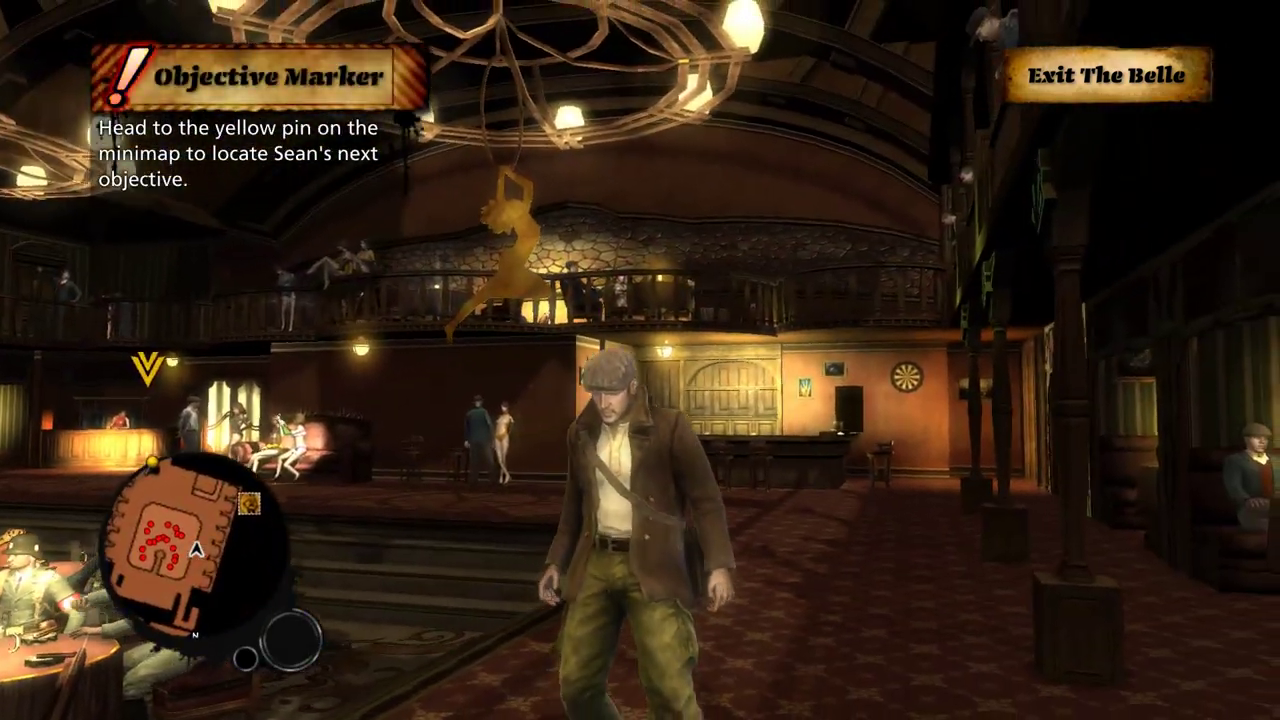
key("w")
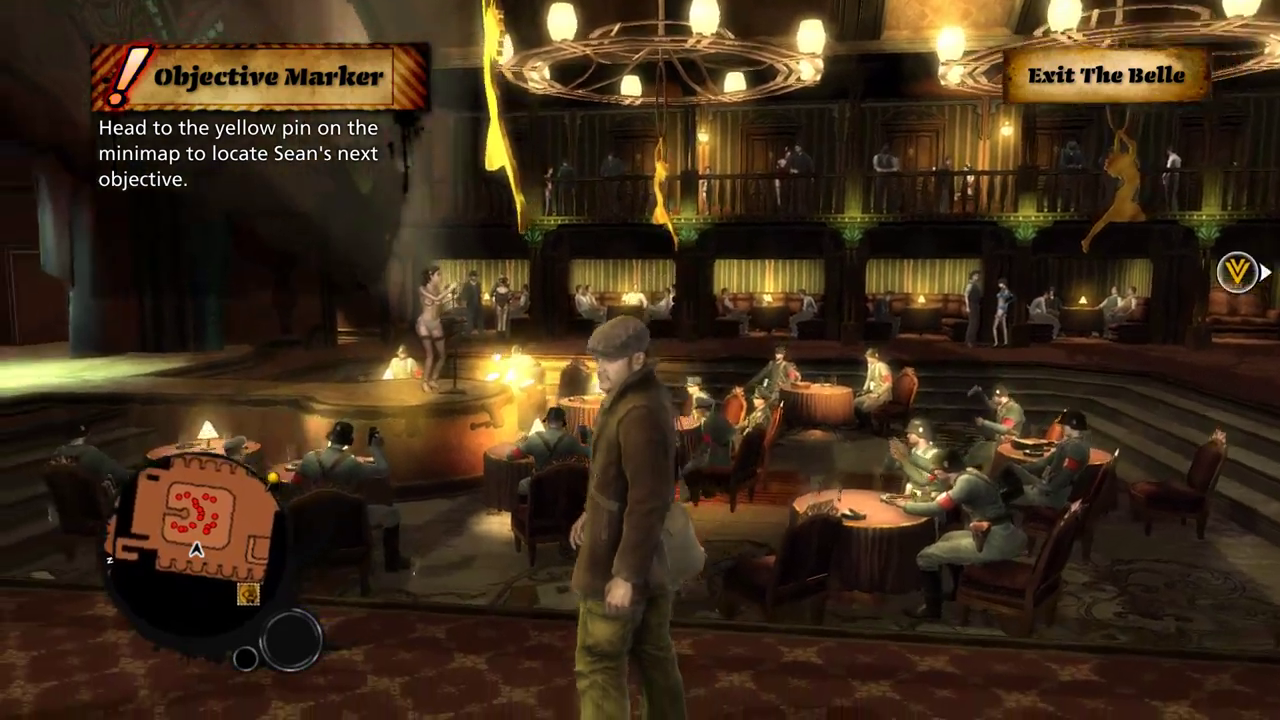
key("w")
key("s")
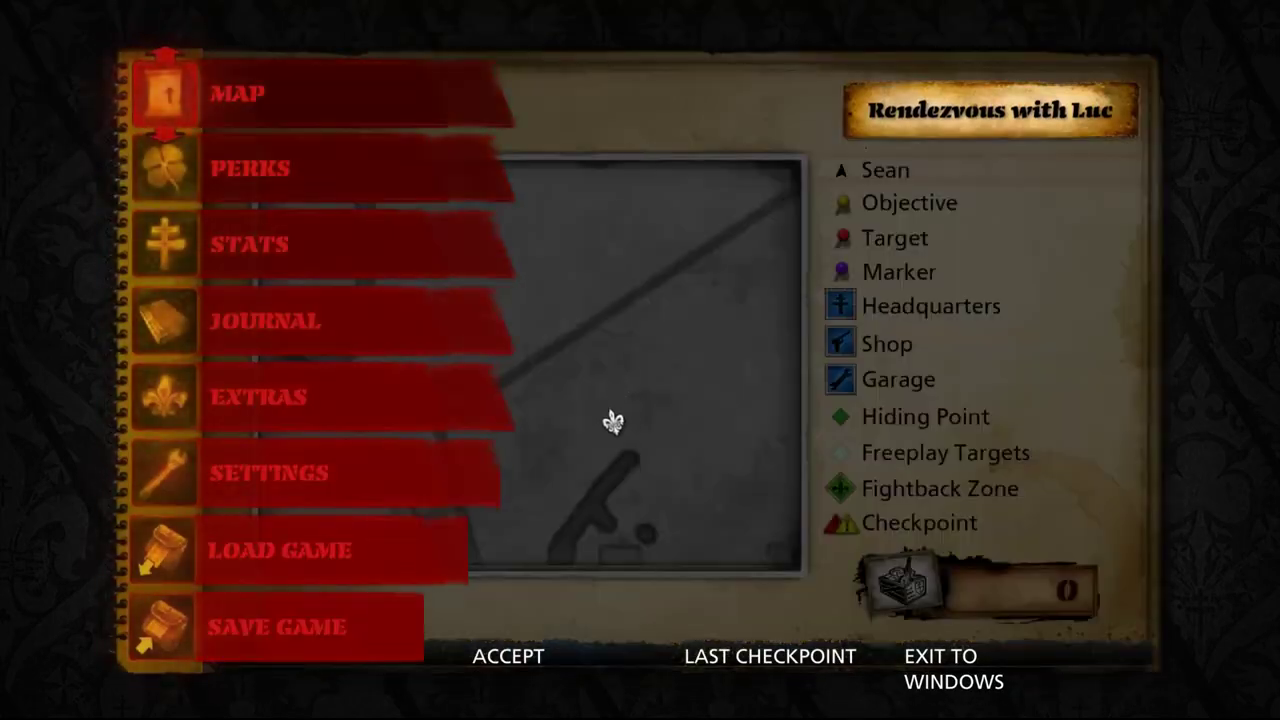
Step: Exit the game to Windows and confirm the exit
left_click(957, 700)
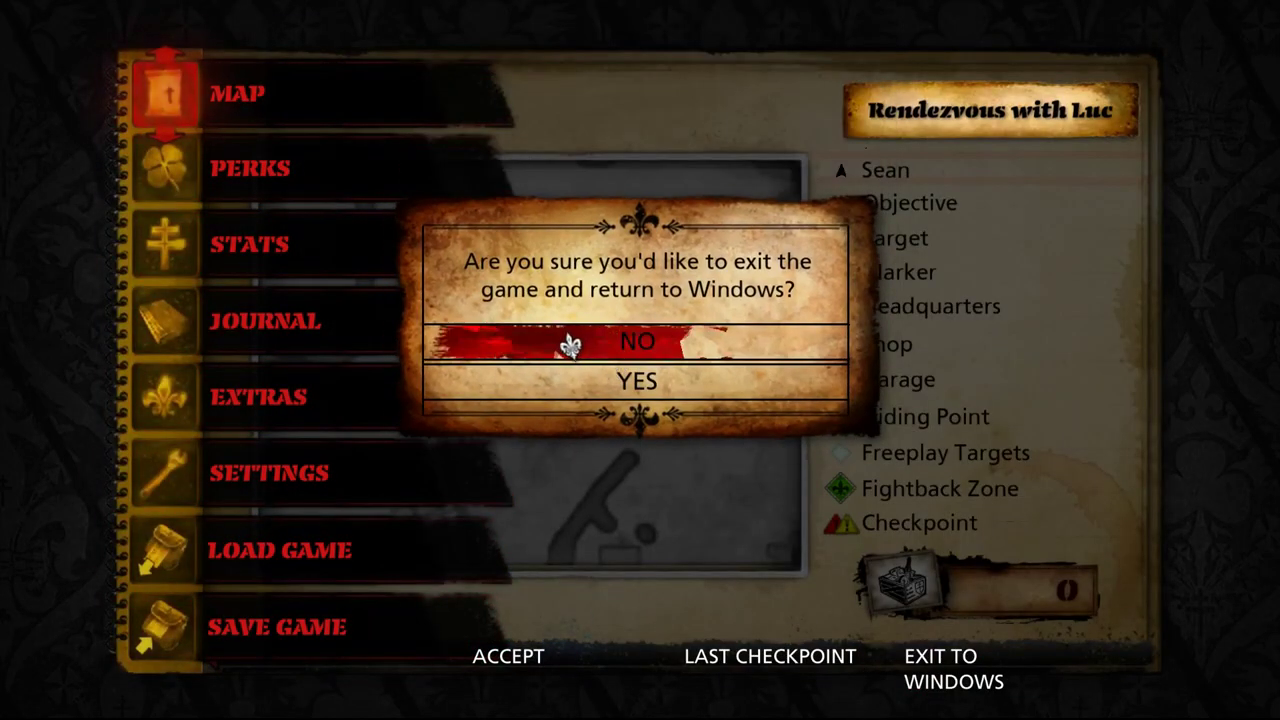
left_click(629, 397)
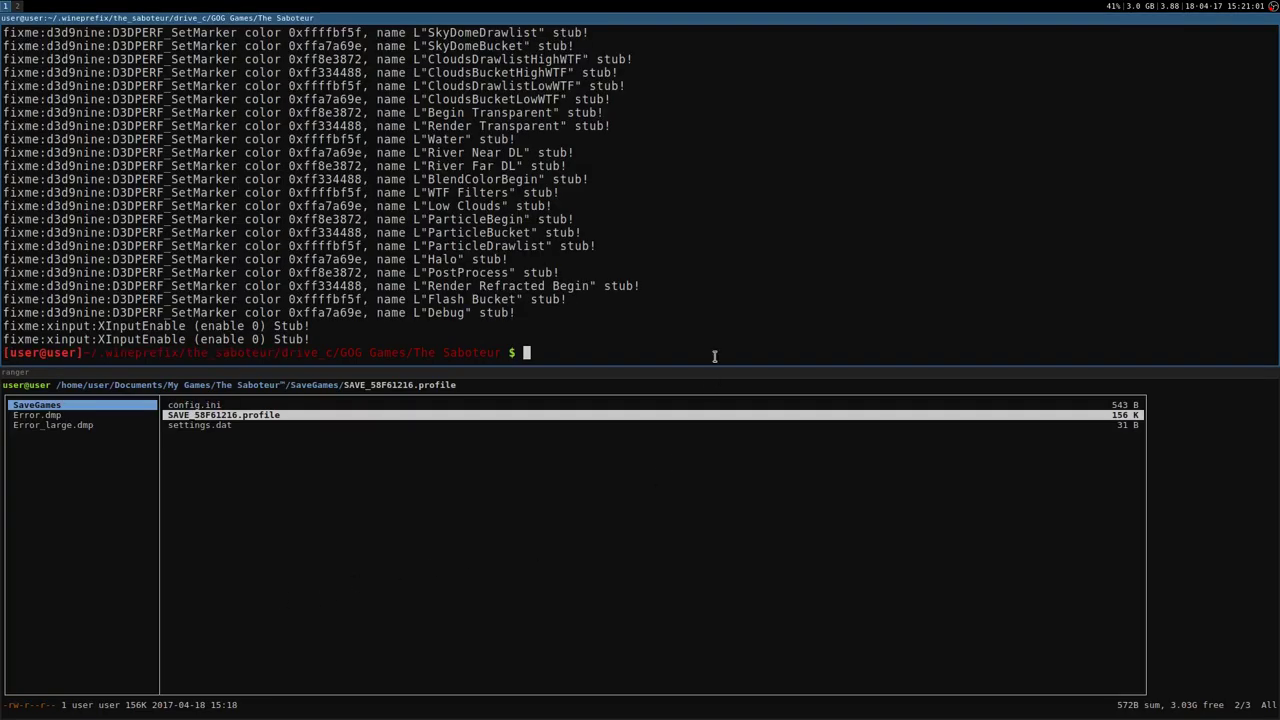